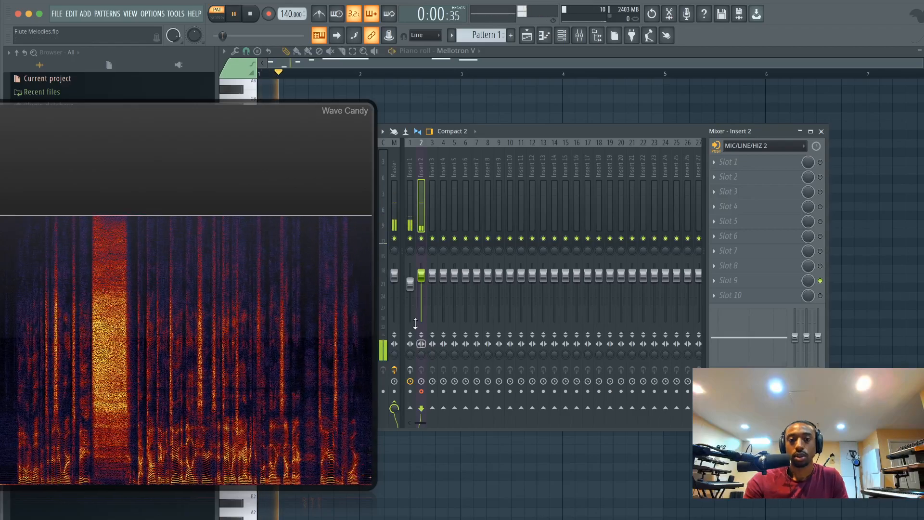
- Raise the Insert 1 mixer volume to 107% (1.5 dB) while the pattern plays, and stop playback
left_click_drag(410, 284, 411, 275)
scroll(412, 275, "up", 3)
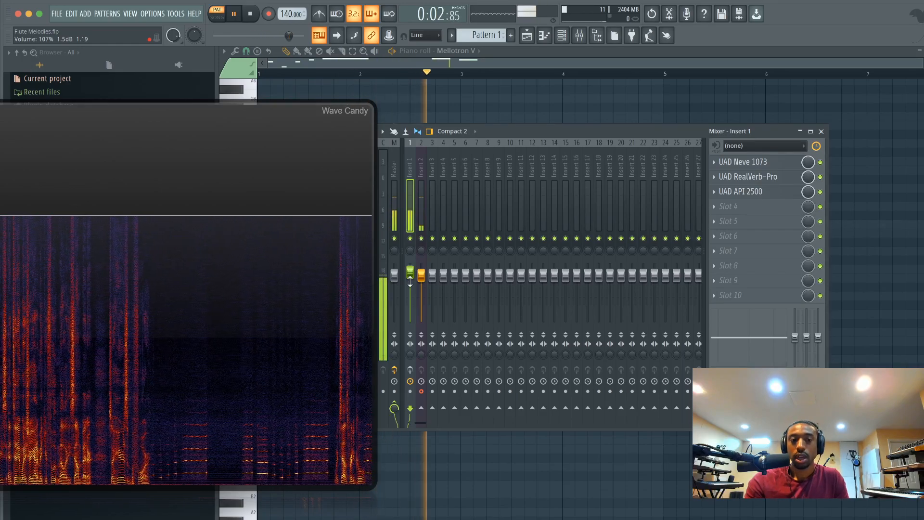
key("space")
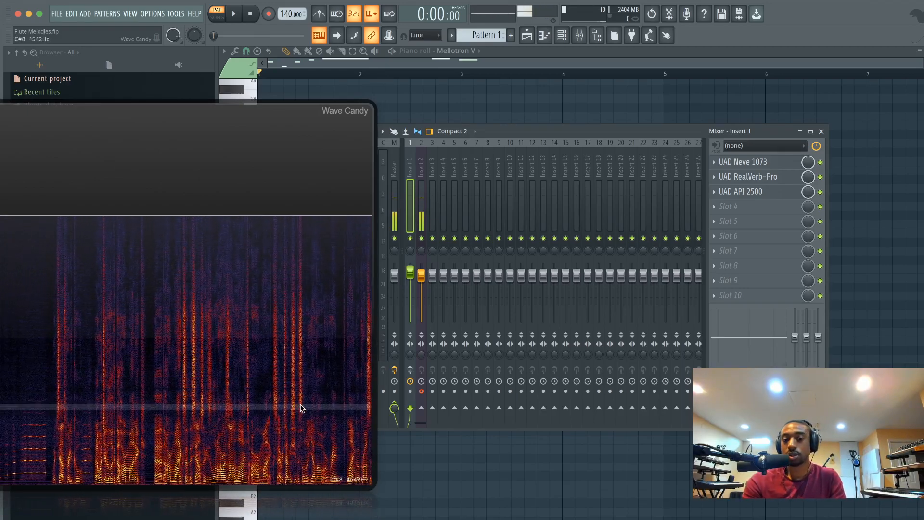
- Play the flute pattern and enable Insert 1's effect slots partway through to compare the dry and processed sound
left_click(421, 237)
key("space")
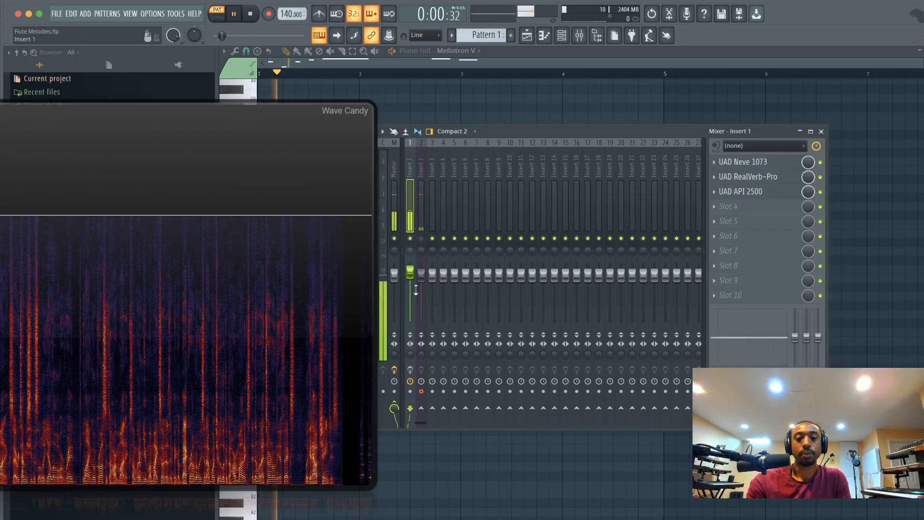
left_click(411, 370)
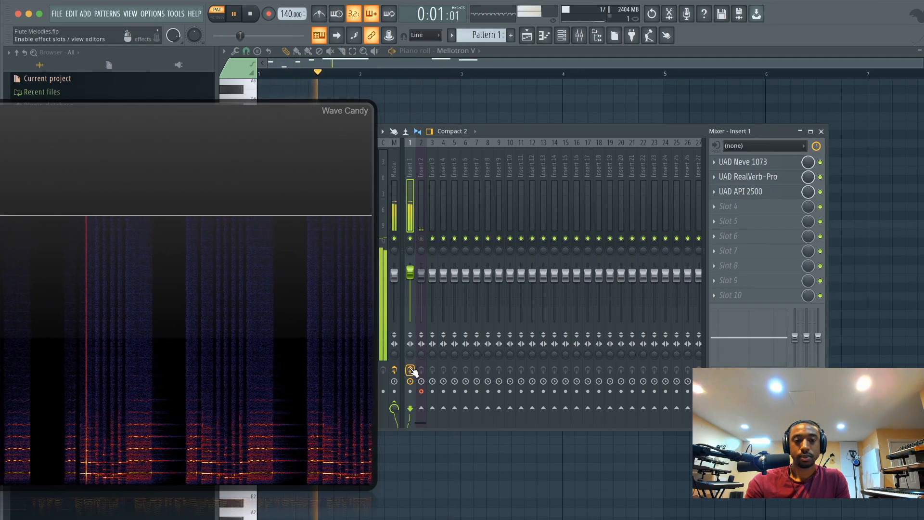
left_click(423, 247)
key("space")
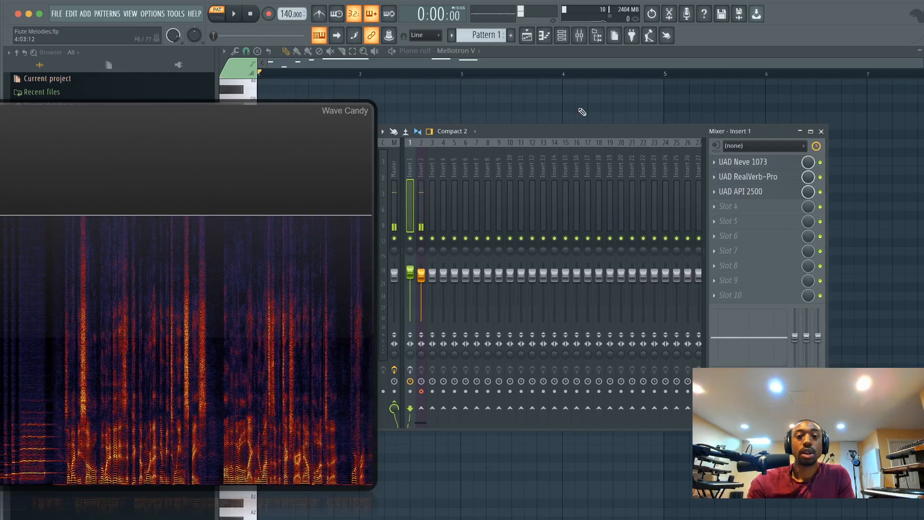
- Hide the mixer, move the Wave Candy display clear of the notes, and audition the Mellotron melody in the piano roll
key("F9")
left_click_drag(365, 139, 871, 135)
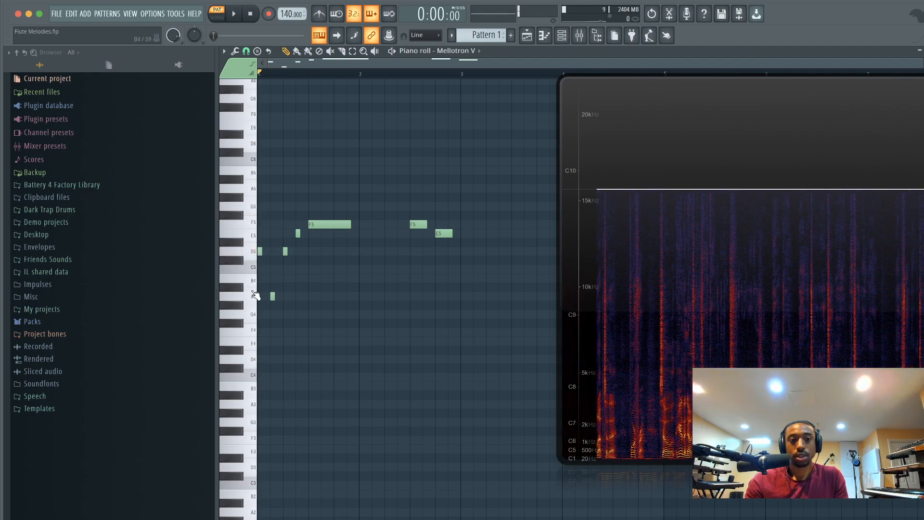
left_click(253, 240)
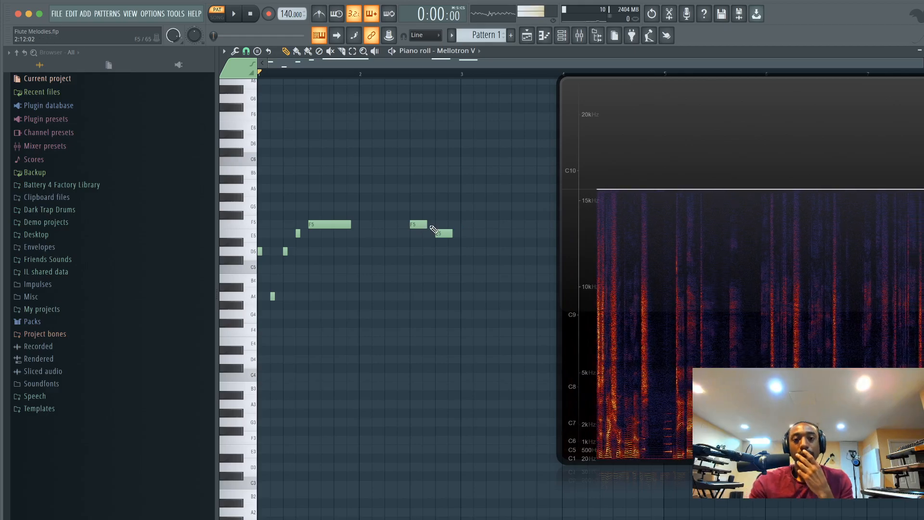
key("space")
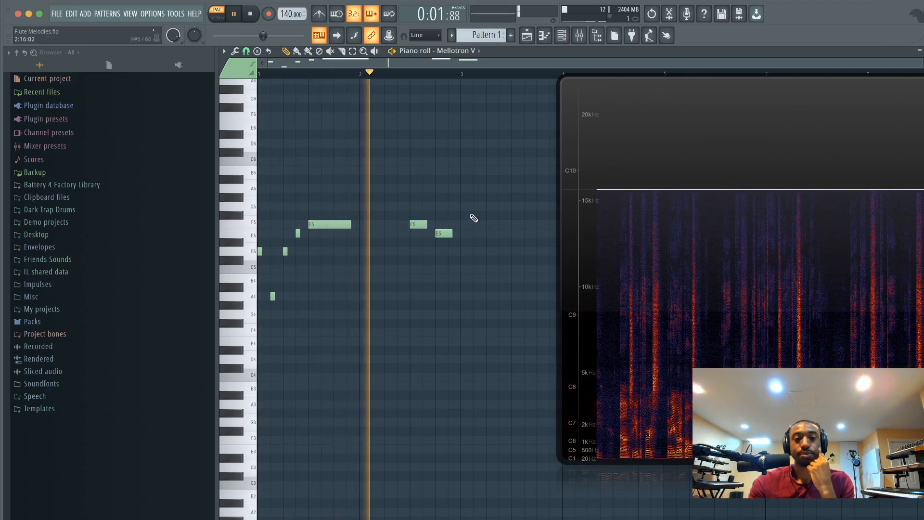
key("space")
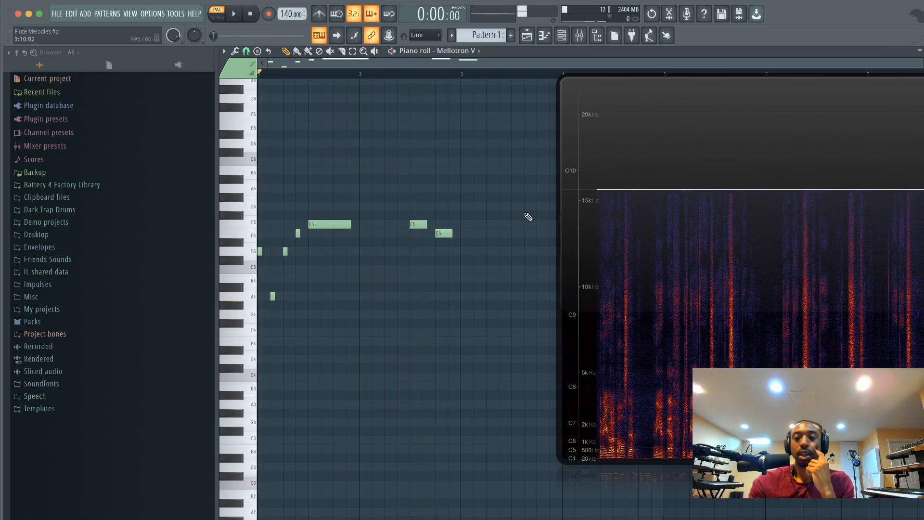
- In the mixer, bypass UAD RealVerb-Pro and UAD API 2500 on Insert 1 and shift them down to free slot 2
left_click_drag(677, 227, 281, 219)
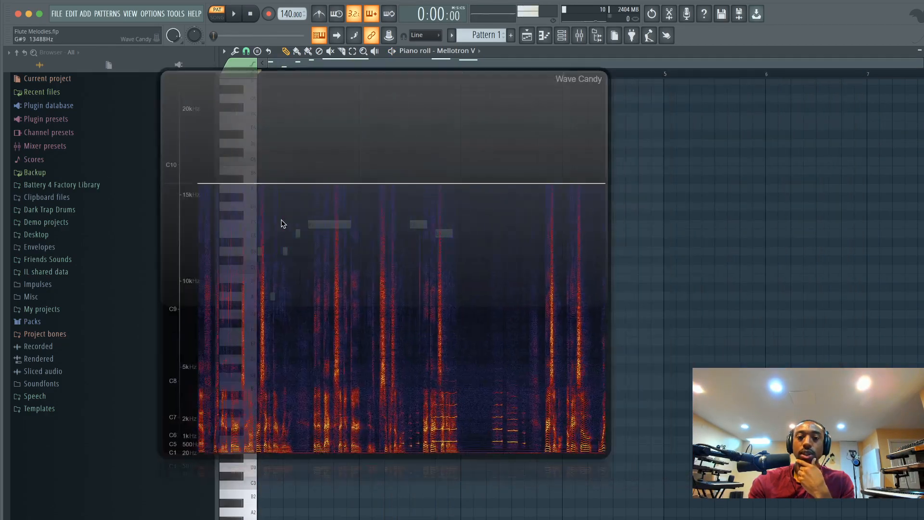
key("F9")
left_click_drag(554, 139, 268, 148)
left_click(820, 178)
left_click(821, 192)
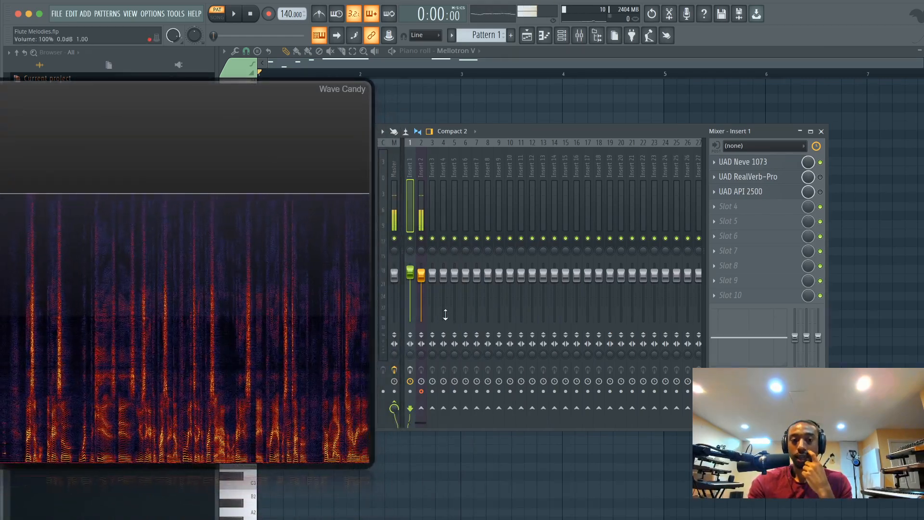
mouse_move(771, 194)
left_mouse_down()
mouse_move(770, 208)
mouse_move(777, 195)
left_mouse_up()
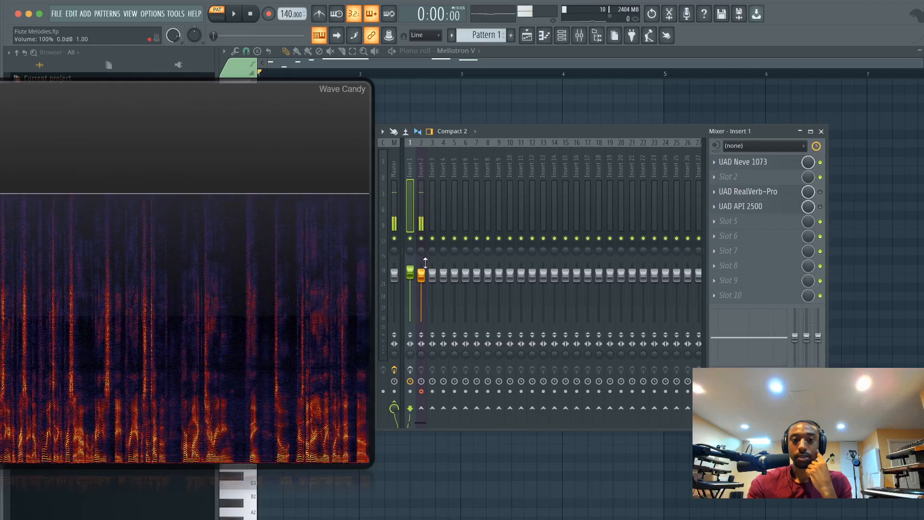
- Open the UAD Neve 1073 on Insert 1 and audition the flute with different output levels
key("space")
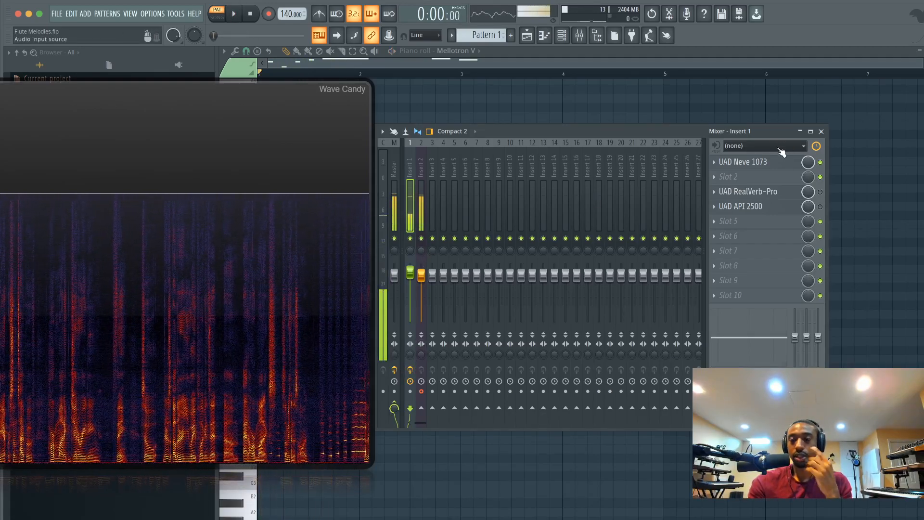
left_click(770, 162)
key("space")
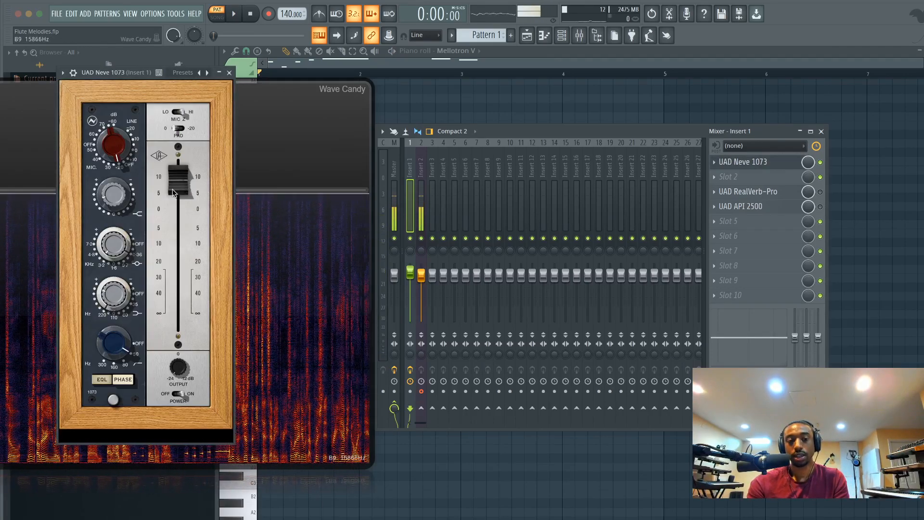
key("space")
key("space")
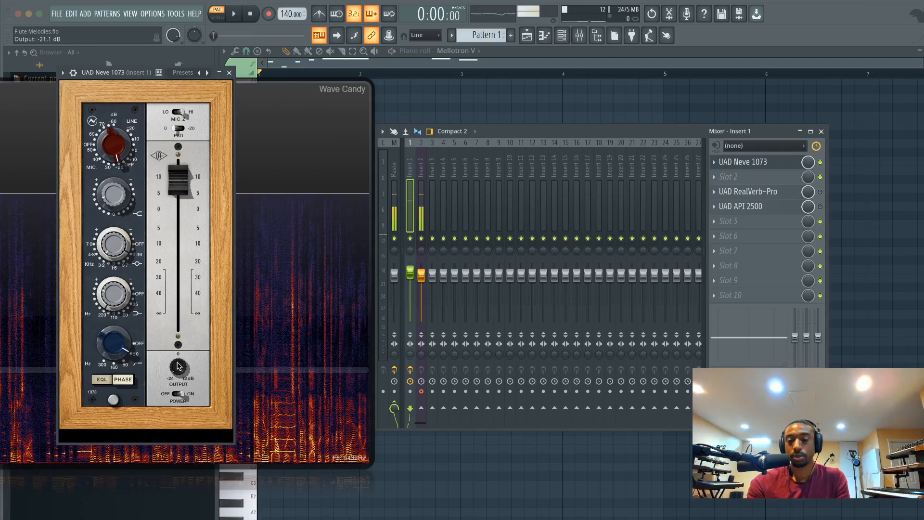
key("space")
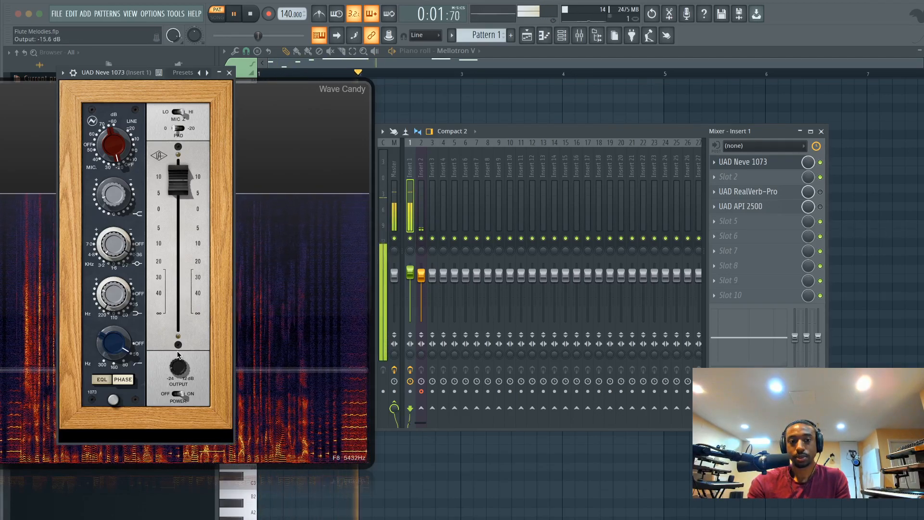
key("space")
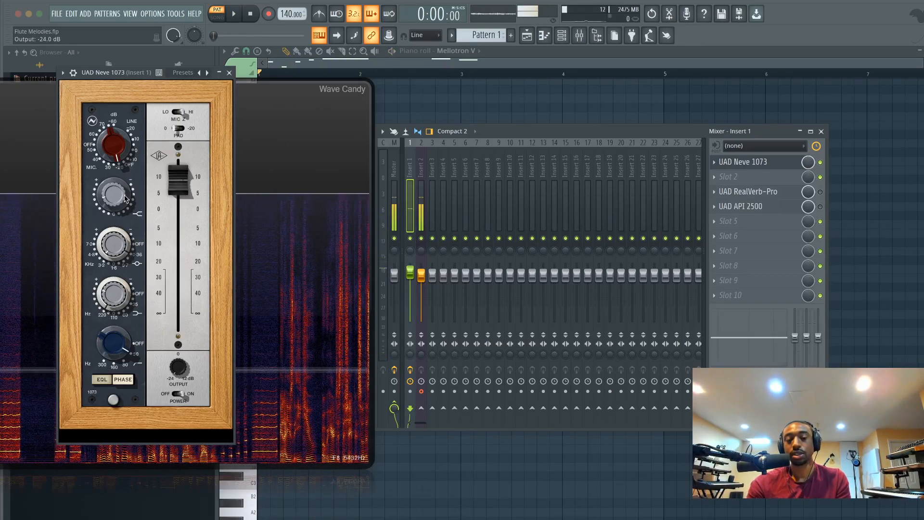
- Adjust the Neve 1073 during playback, raising its level fader to 9.52 dB, and close the plugin
left_click_drag(131, 75, 466, 74)
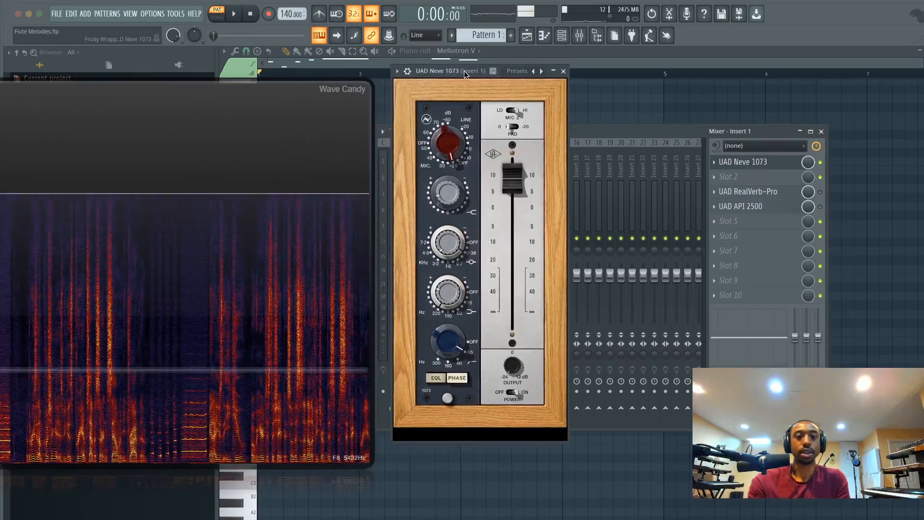
left_click_drag(445, 202, 447, 195)
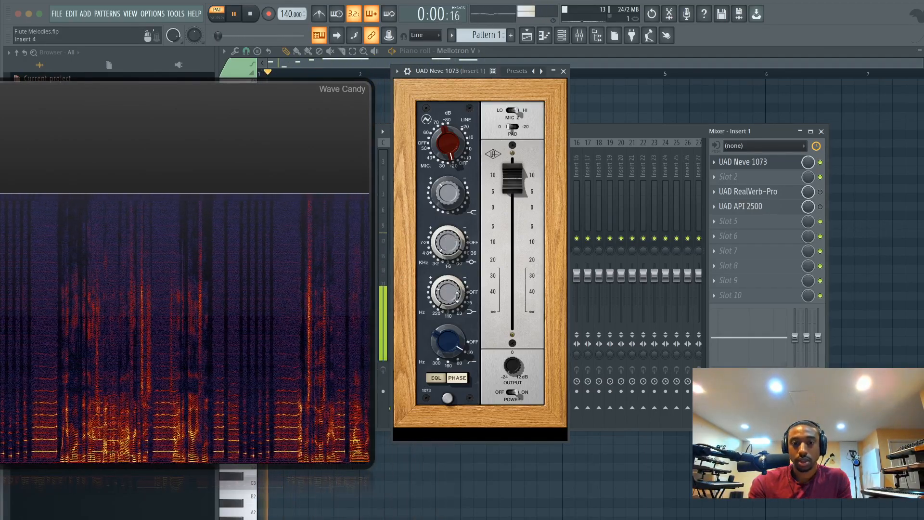
key("space")
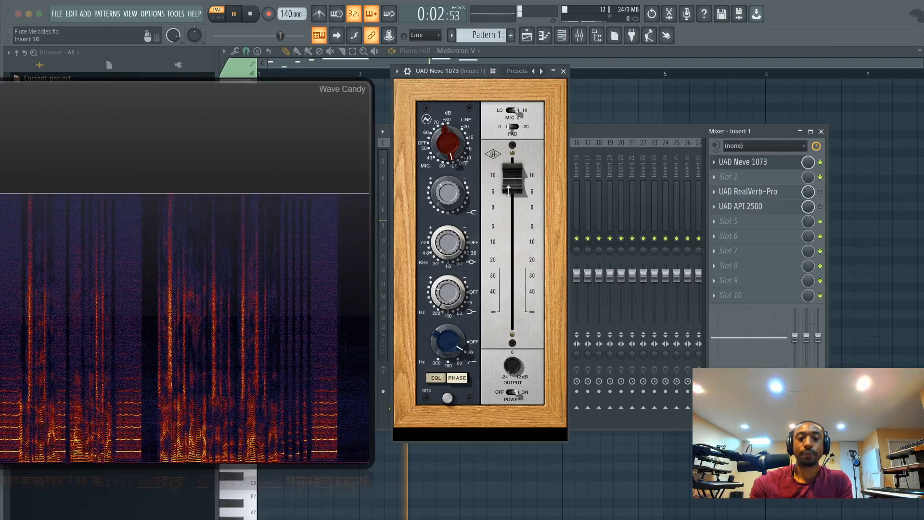
left_click_drag(520, 188, 519, 181)
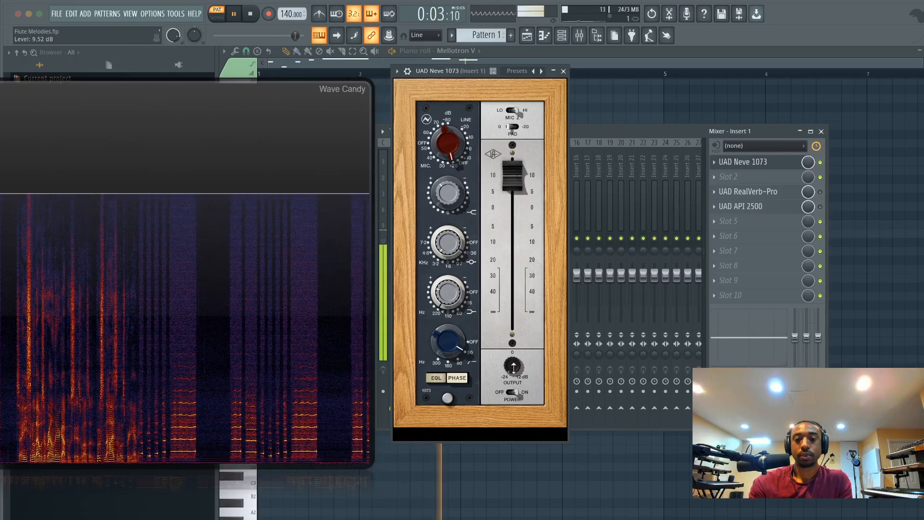
left_click(564, 71)
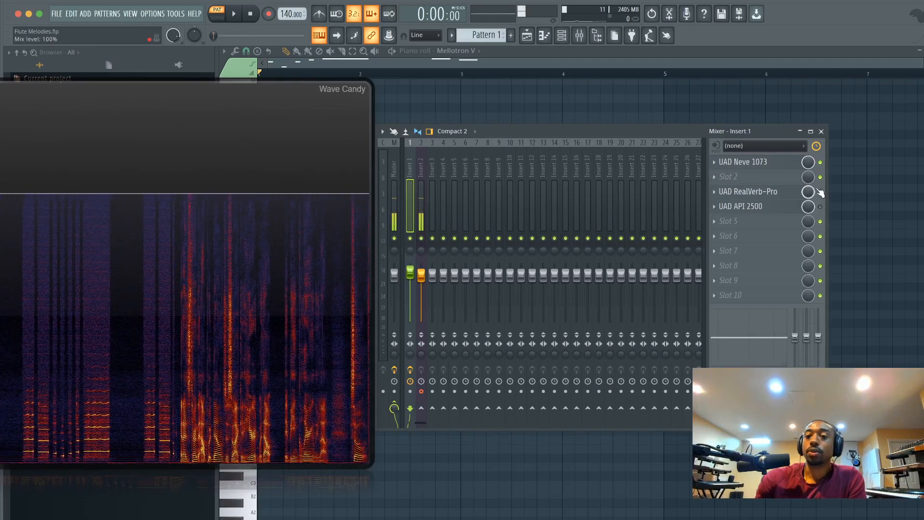
- Load UAD SPL TwinTube into slot 2 of Insert 1 and raise its Harmonics to about the middle of the range
left_click(776, 179)
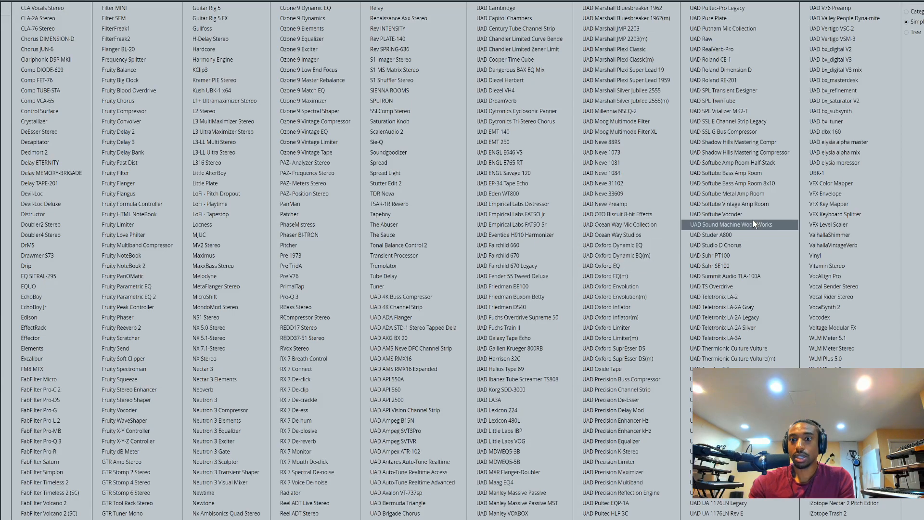
left_click(758, 103)
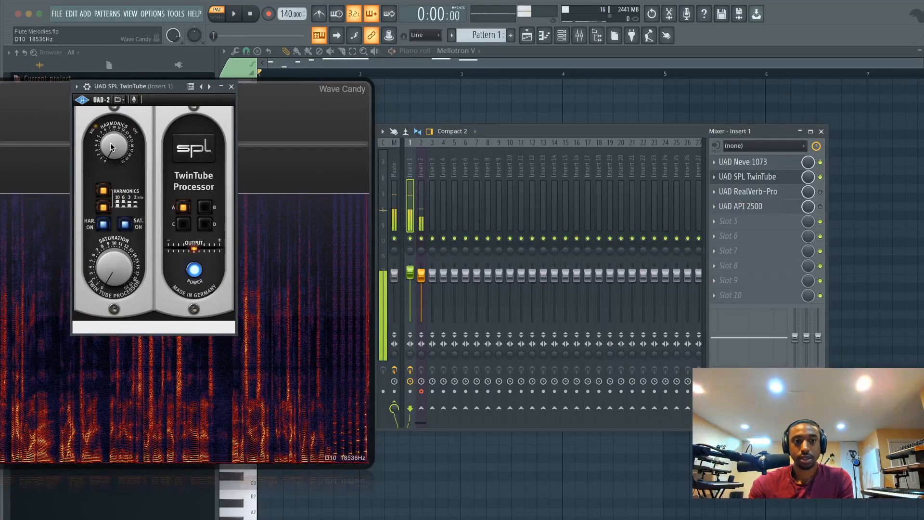
left_click_drag(112, 143, 113, 97)
key("space")
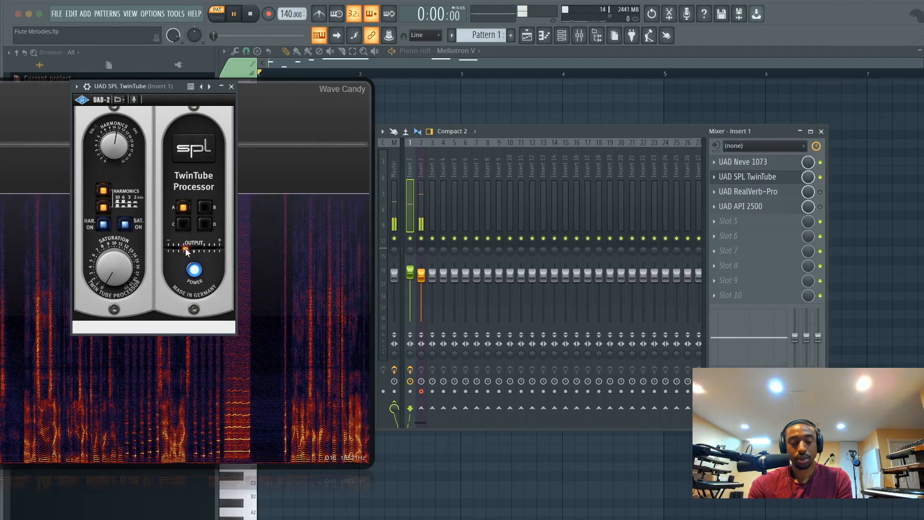
- Lower the TwinTube output and set its saturation to 10.56 while listening to the flute
left_click_drag(187, 251, 121, 224)
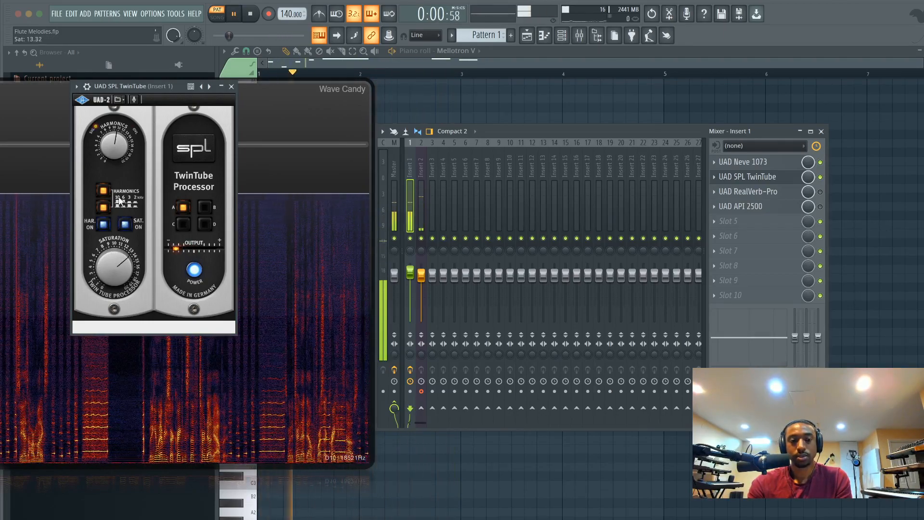
mouse_move(117, 179)
left_mouse_down()
mouse_move(112, 168)
mouse_move(111, 187)
left_mouse_up()
key("space")
key("space")
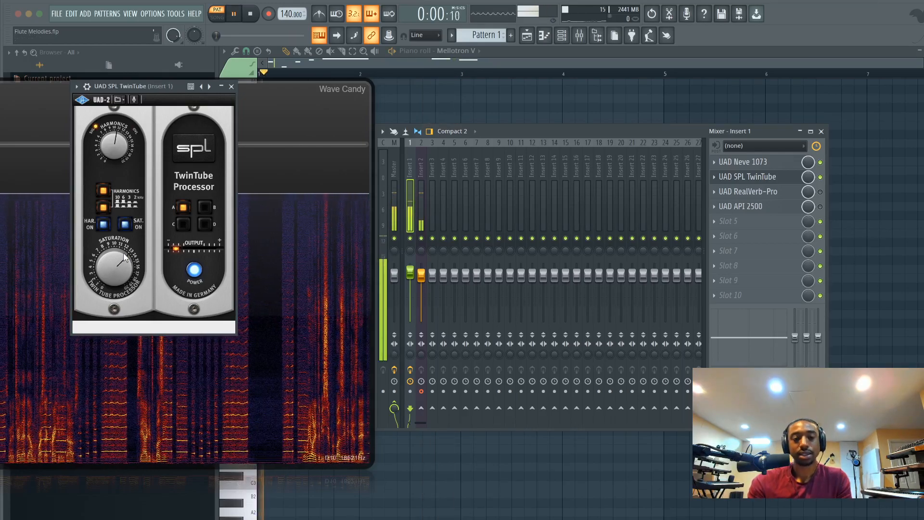
left_click_drag(123, 254, 122, 263)
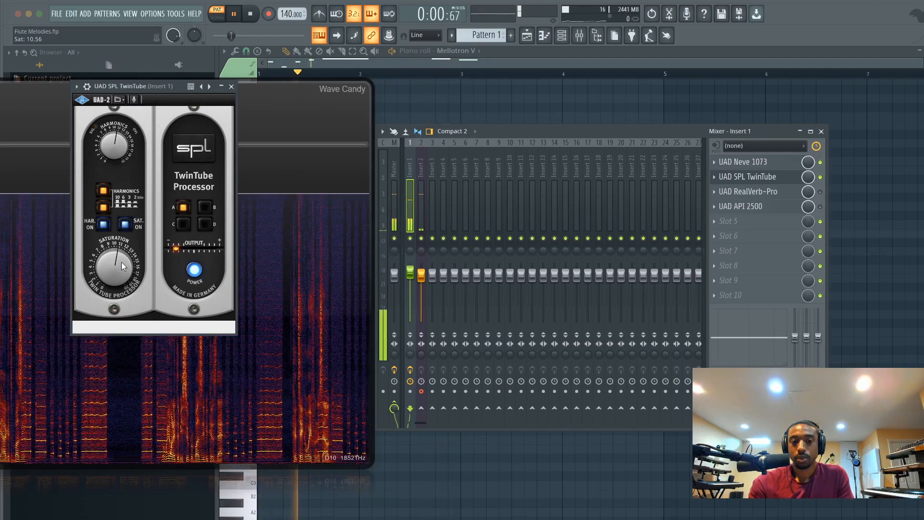
- Set the TwinTube output to -9.44 dB, check it in playback, and close the plugin
key("space")
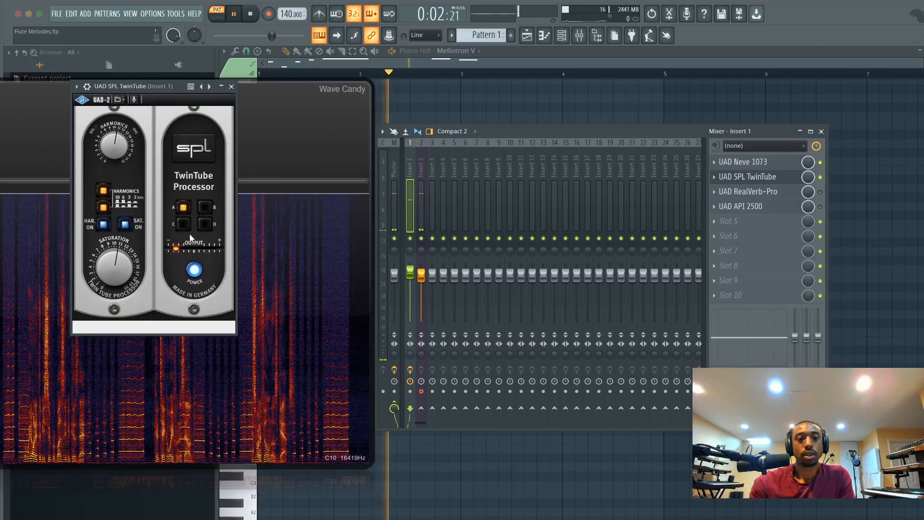
left_click_drag(178, 250, 173, 250)
key("space")
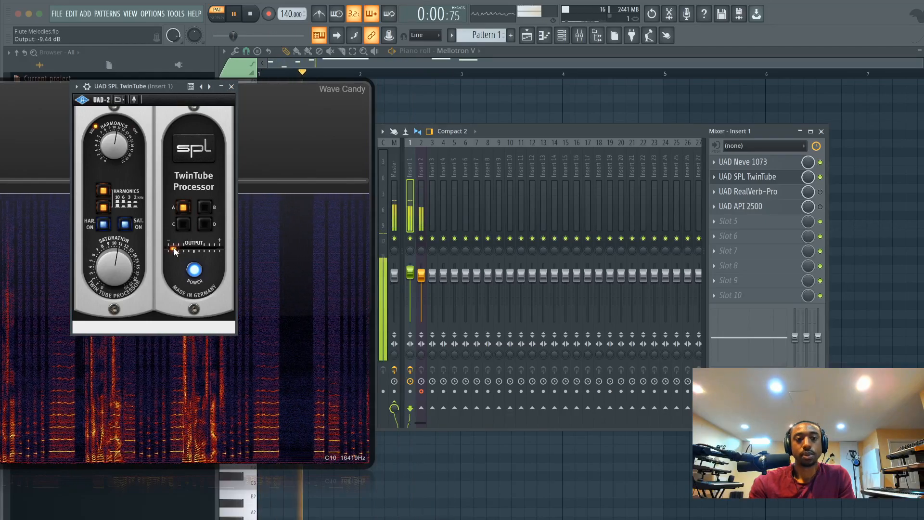
left_click(231, 86)
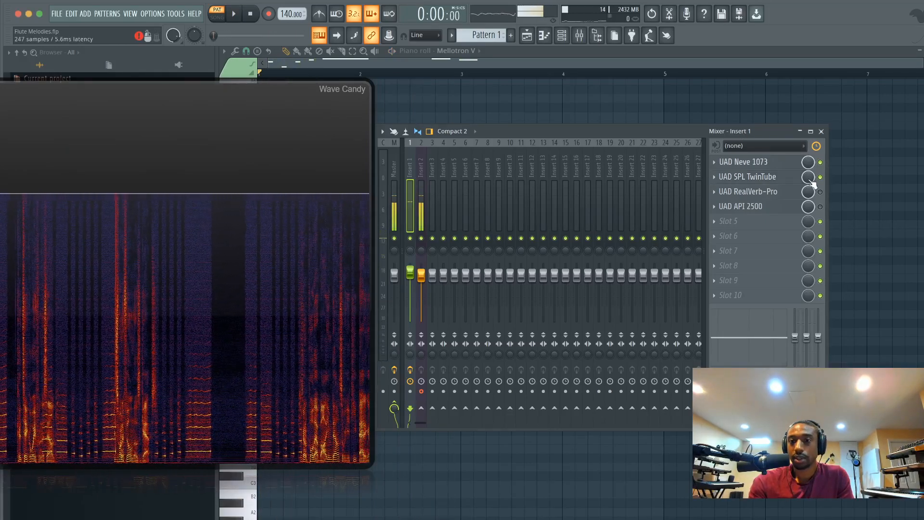
- Re-enable UAD RealVerb-Pro on Insert 1, audition the flute with its reverb, and close the plugin
left_click(775, 193)
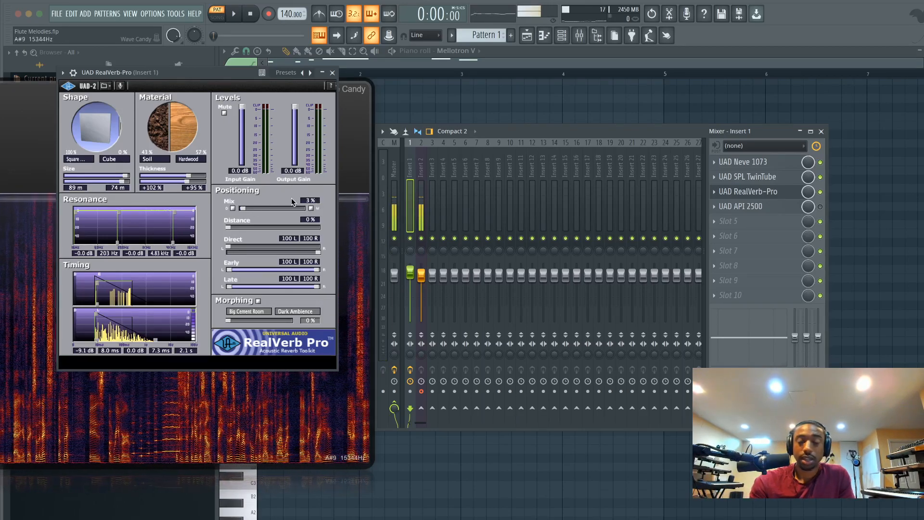
key("space")
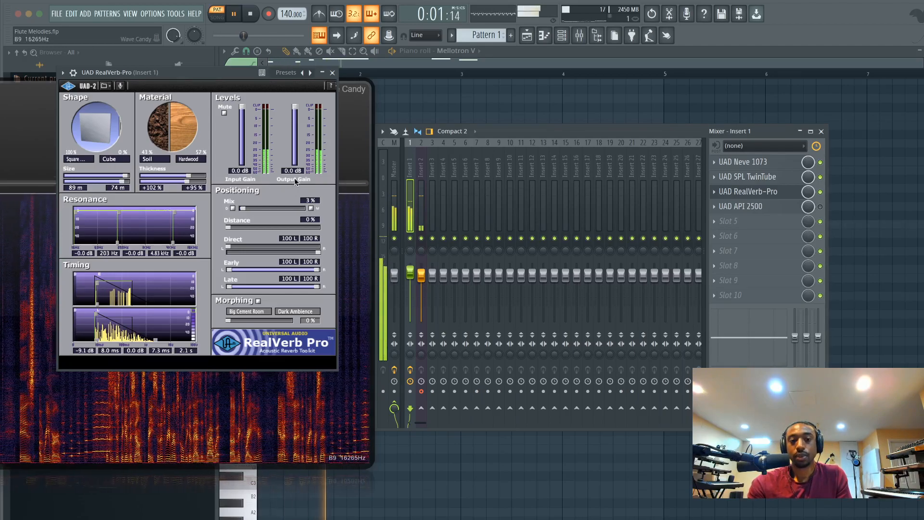
left_click(332, 73)
key("space")
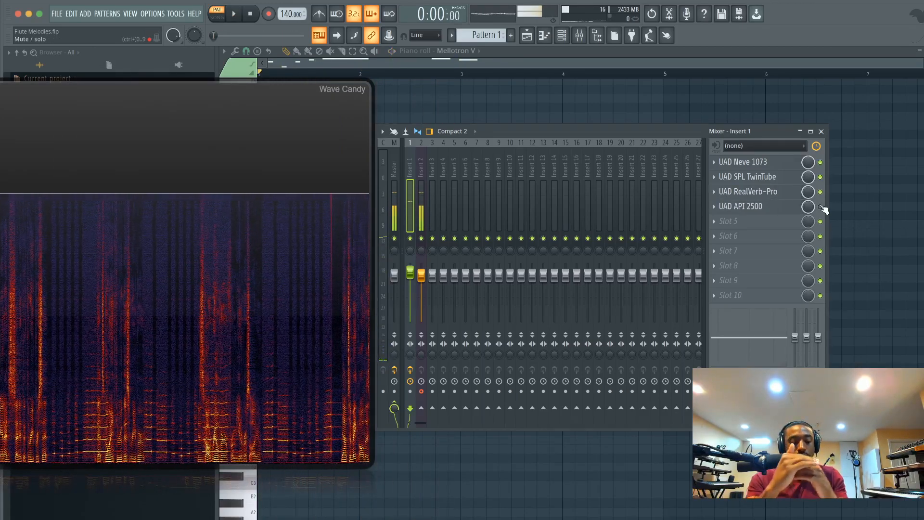
- Open UAD API 2500 on Insert 1 and audition the flute with its bus compression
left_click(788, 208)
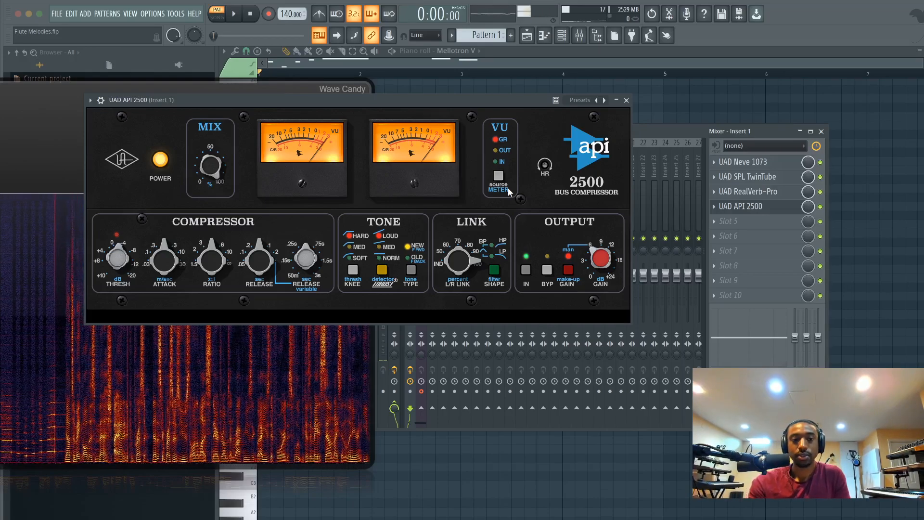
key("space")
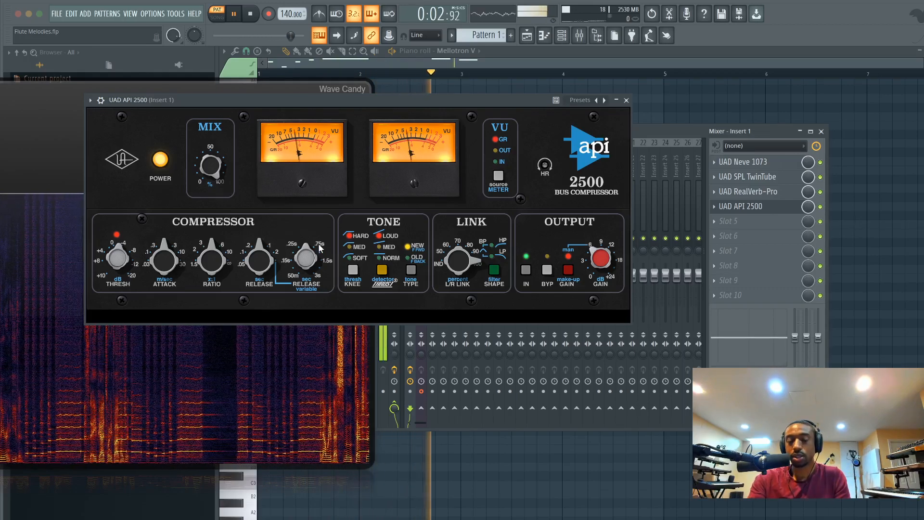
key("space")
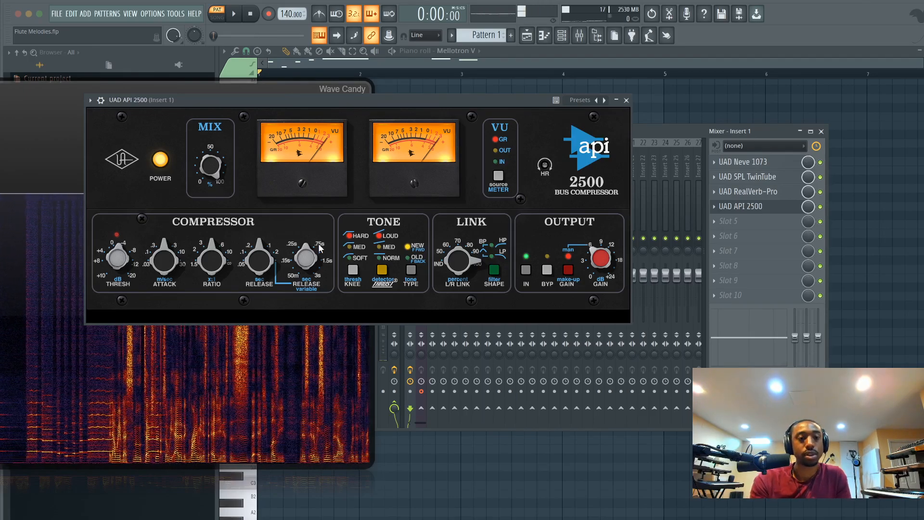
- Compare the medium and hard knee settings of the API 2500 in playback, ending on hard
key("space")
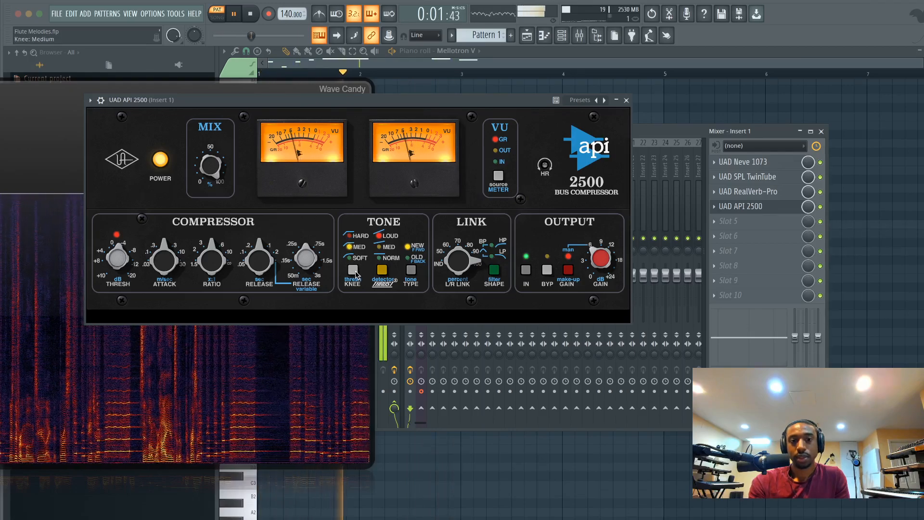
left_click(353, 270)
left_click(354, 270)
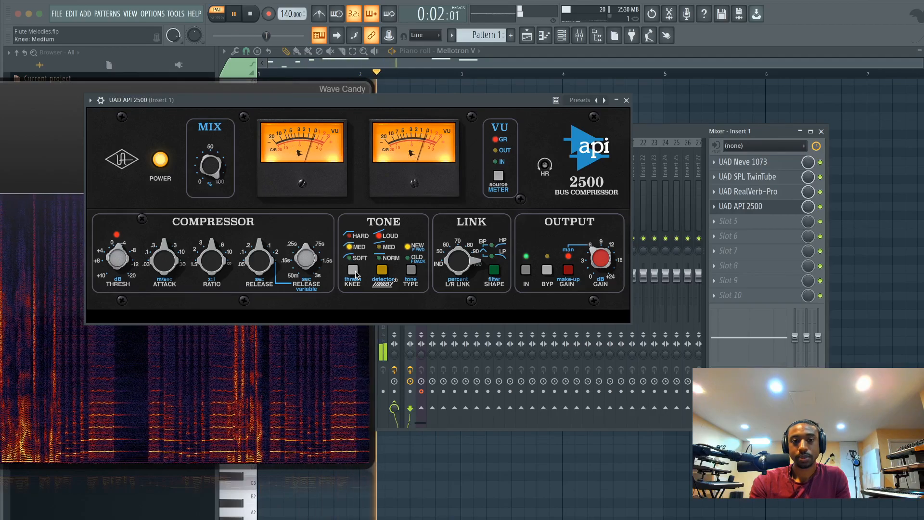
key("space")
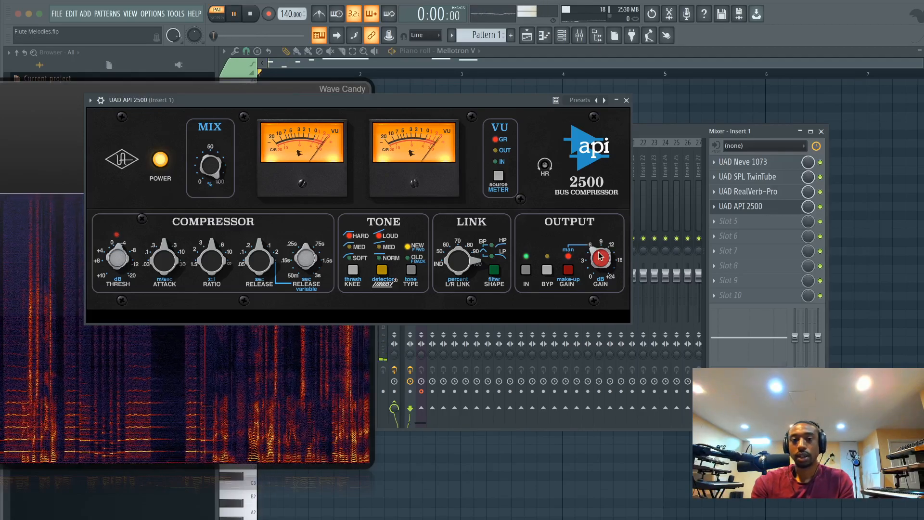
key("space")
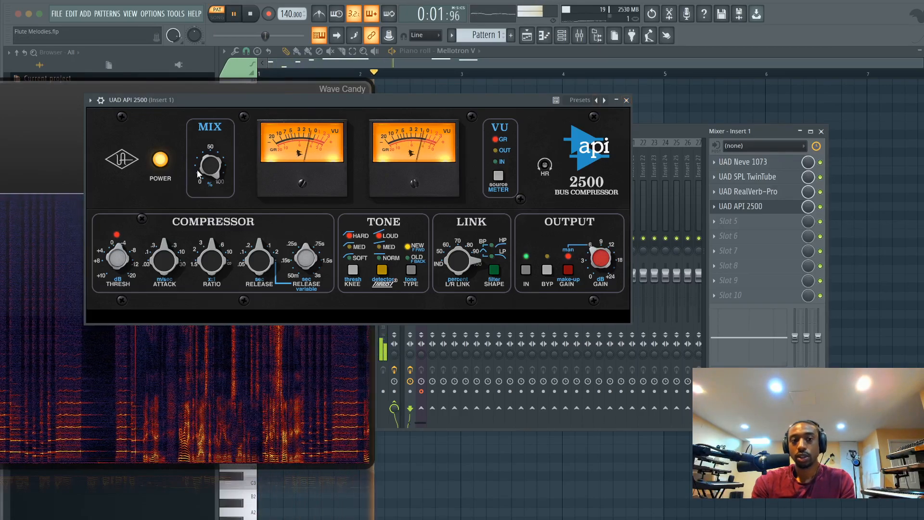
key("space")
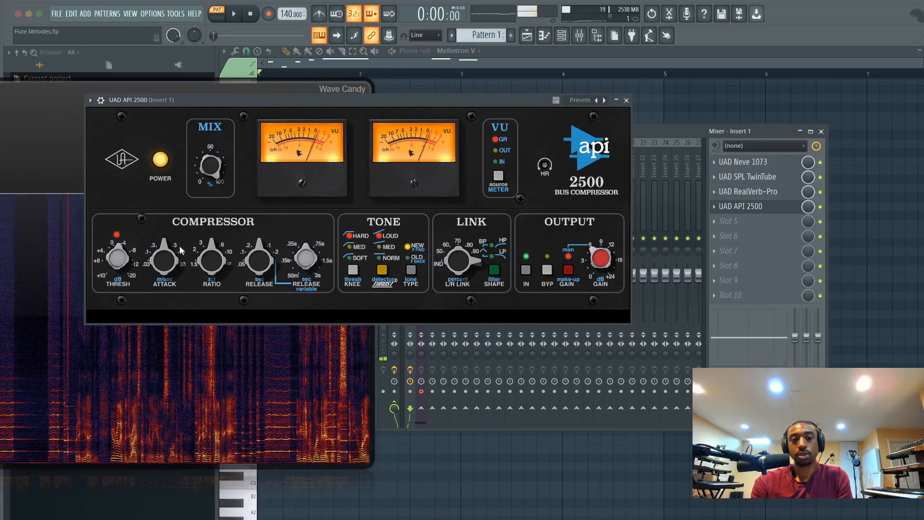
- Set the API 2500 threshold to -11.7 dB and its mix to 42% while listening, and close the plugin
left_click_drag(116, 261, 115, 247)
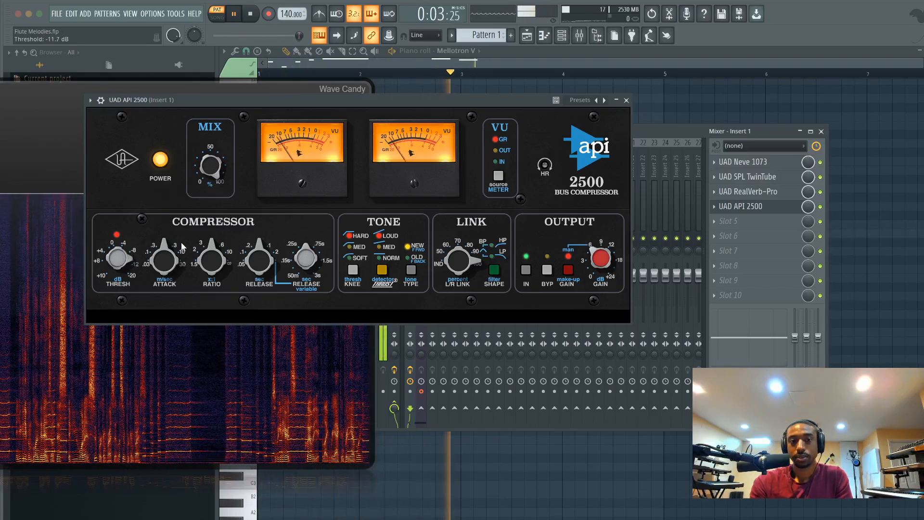
left_click_drag(211, 166, 211, 177)
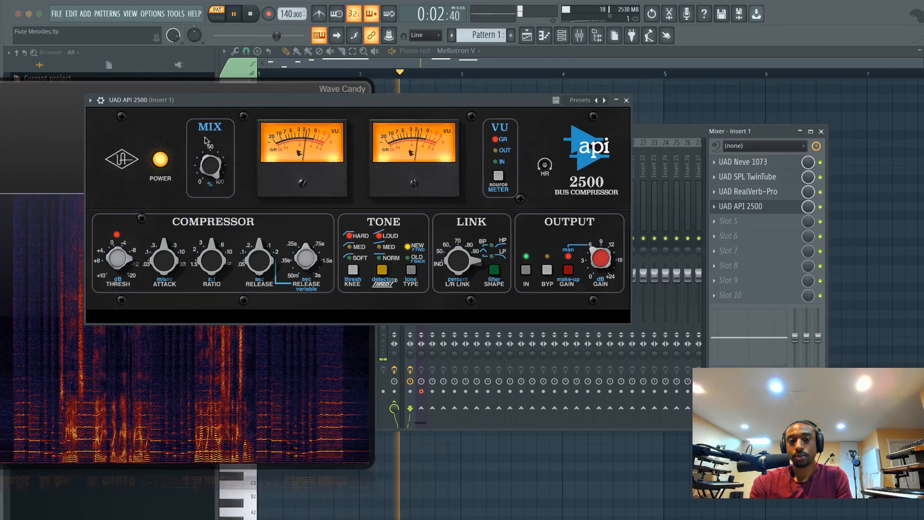
left_click_drag(211, 167, 212, 217)
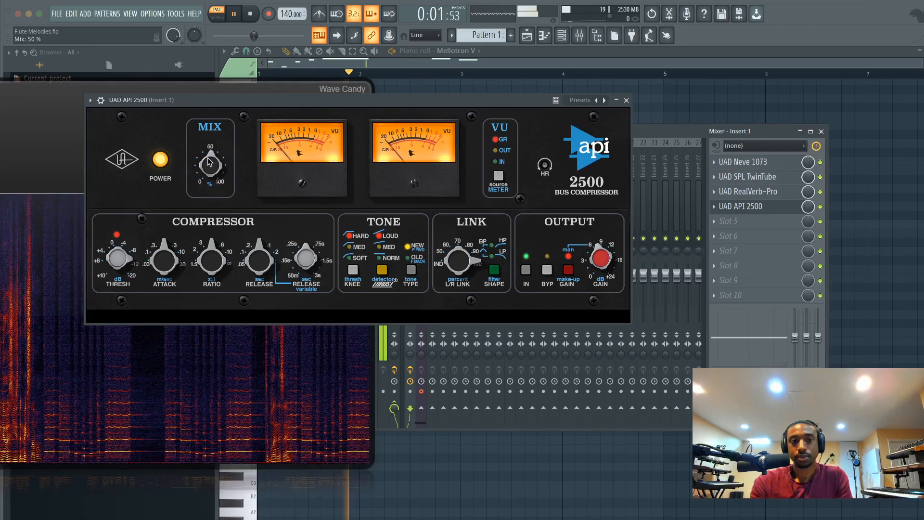
left_click_drag(210, 162, 210, 170)
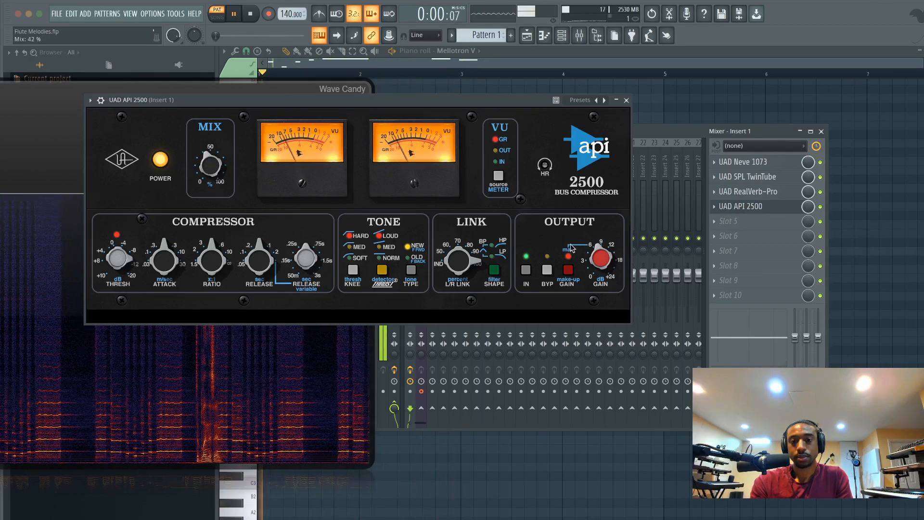
key("space")
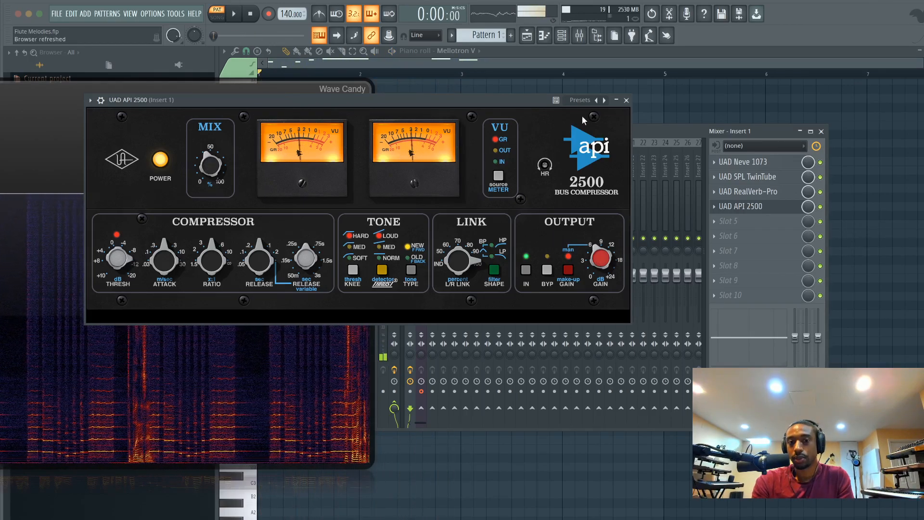
left_click(627, 101)
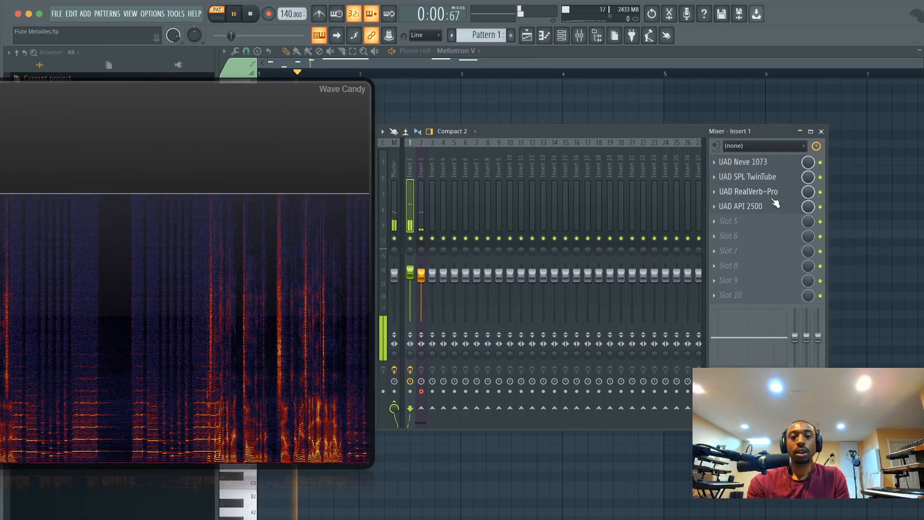
- Audition the processed flute and load UAD SPL Vitalizer MK2-T into slot 5 of Insert 1
key("space")
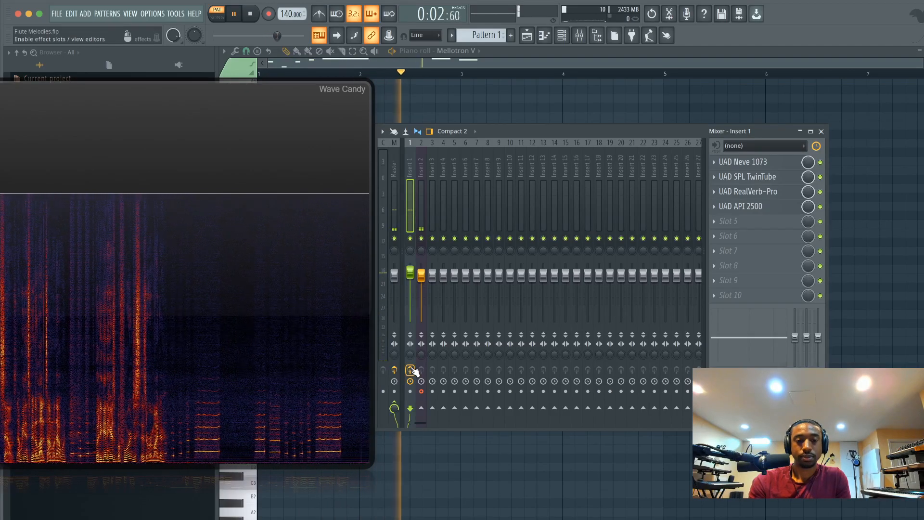
left_click(750, 222)
scroll(770, 148, "down", 2)
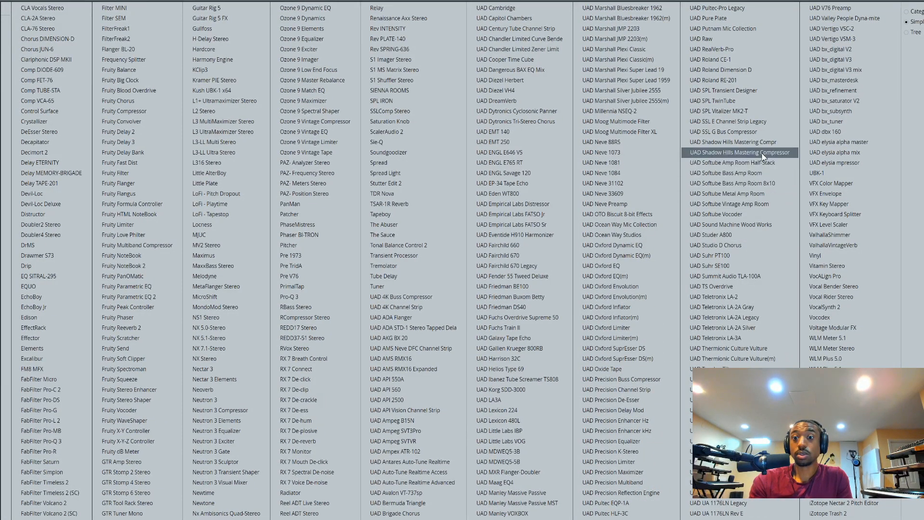
left_click(760, 111)
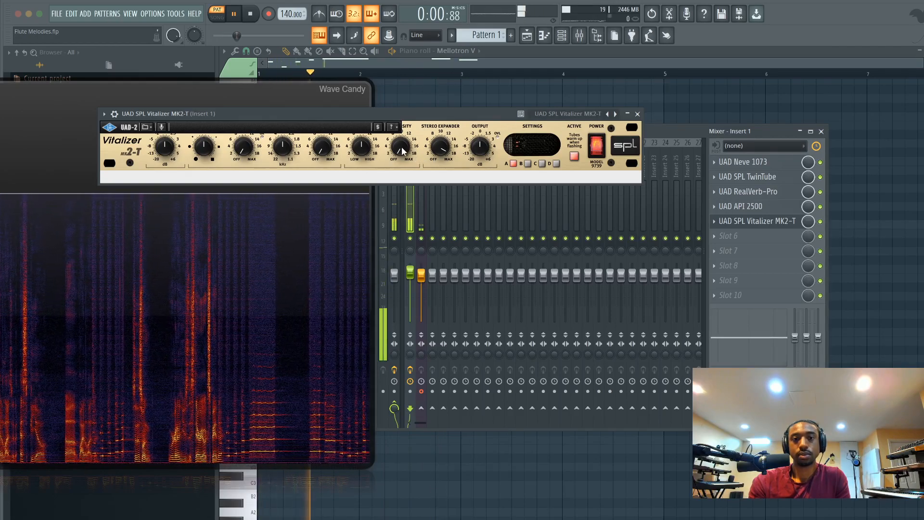
- Set the Vitalizer's Intensity to 15.36 with Process left at Off, and close the plugin
left_click_drag(402, 152, 422, 96)
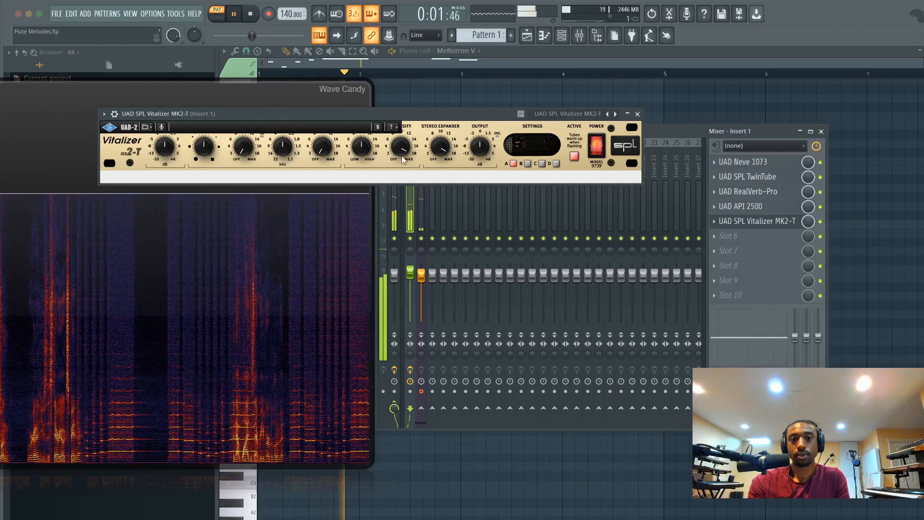
mouse_move(402, 147)
left_mouse_down()
mouse_move(386, 127)
mouse_move(403, 146)
left_mouse_up()
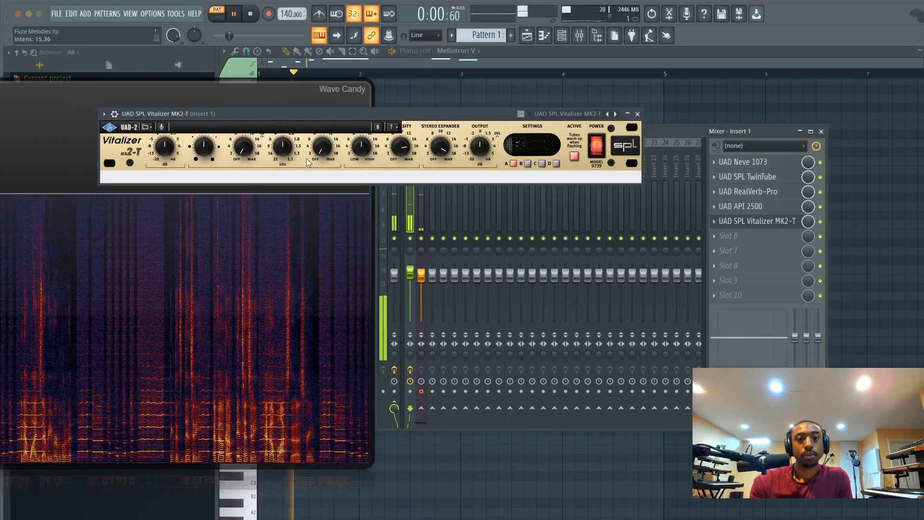
left_click_drag(322, 148, 324, 169)
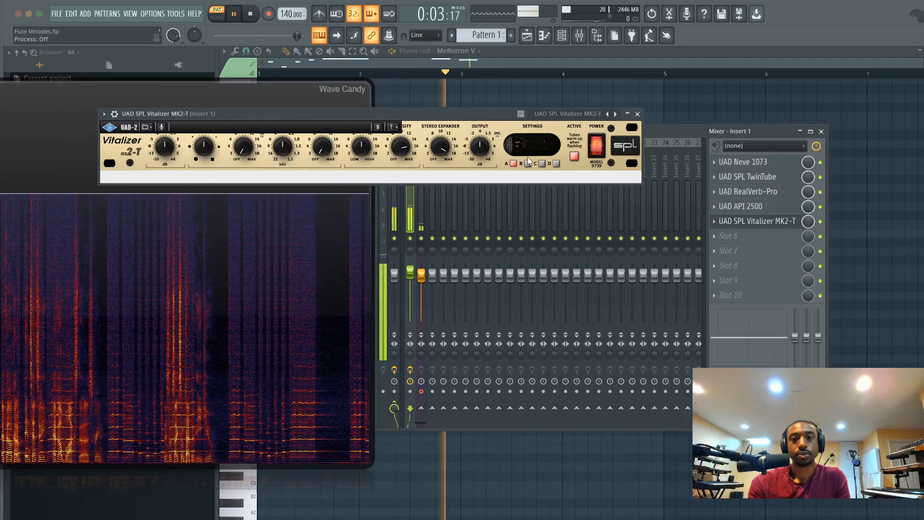
left_click(638, 114)
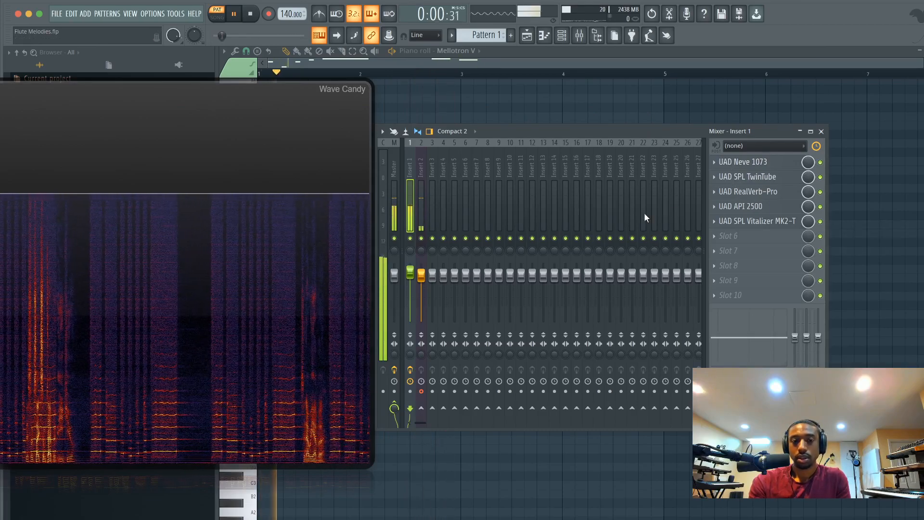
- Restart playback, reduce the UAD SPL TwinTube saturation to 6.48, and close the plugin
key("space")
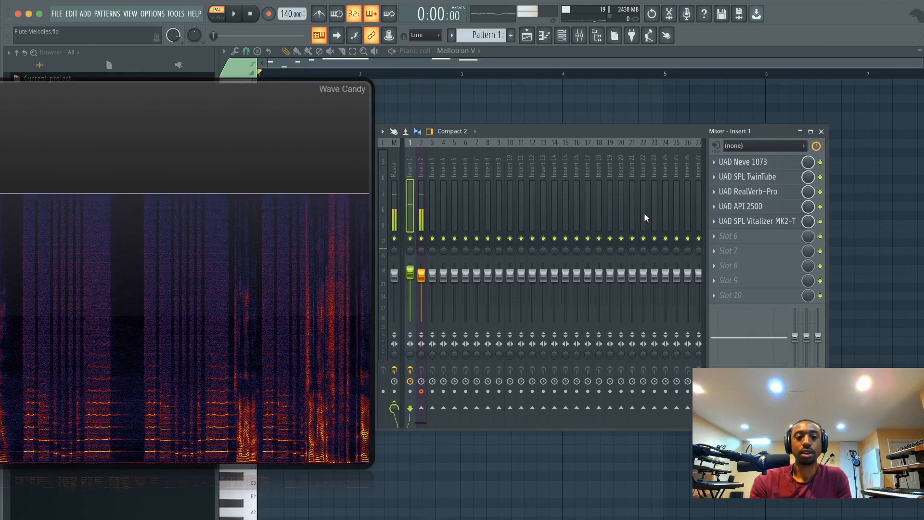
key("space")
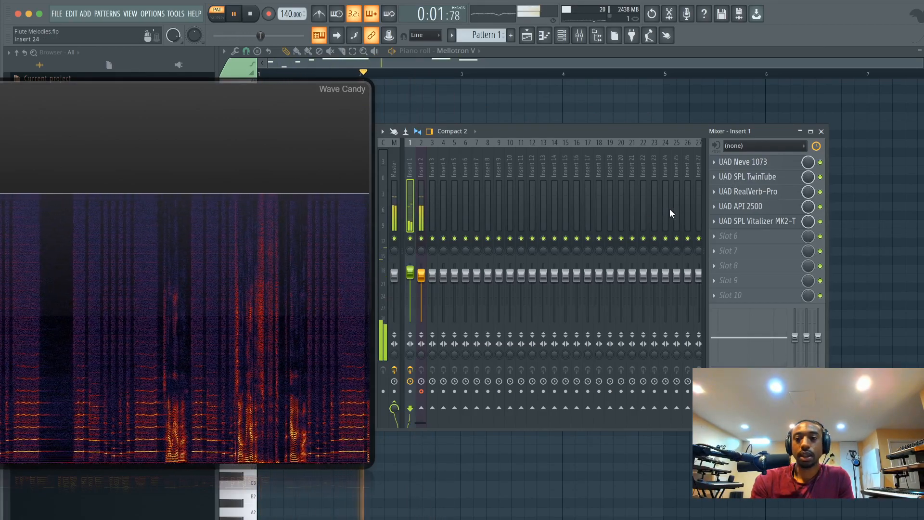
left_click(758, 177)
left_click_drag(132, 263, 125, 280)
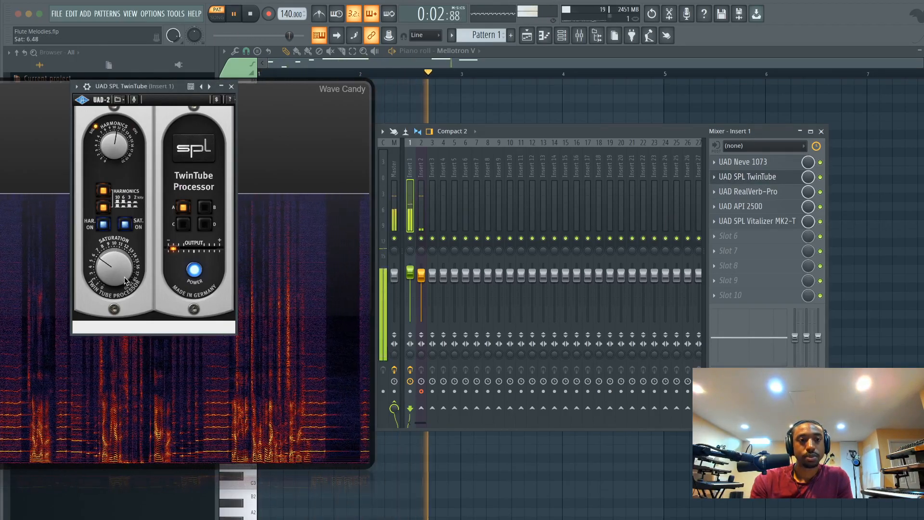
left_click(232, 87)
- Lower the UAD Neve 1073 level fader on Insert 1 to about 4.73 dB during playback, and close the plugin
left_click(755, 163)
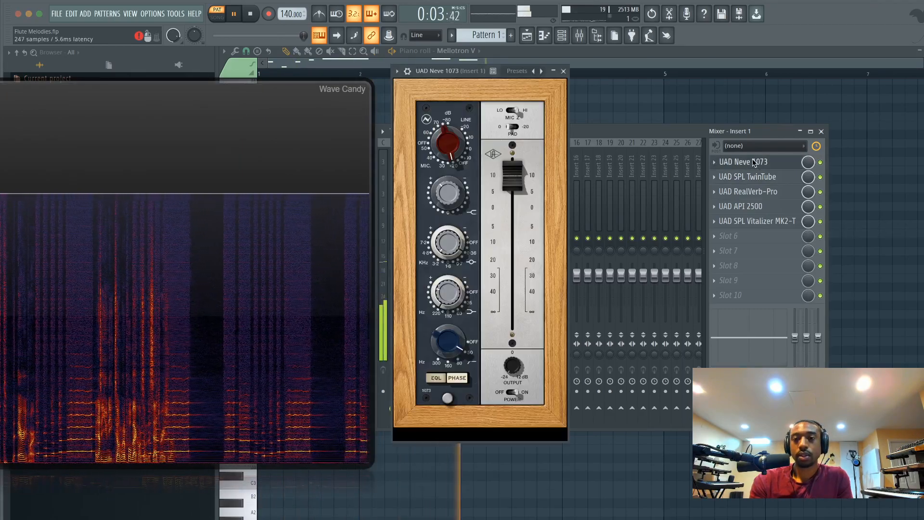
left_click_drag(513, 177, 517, 204)
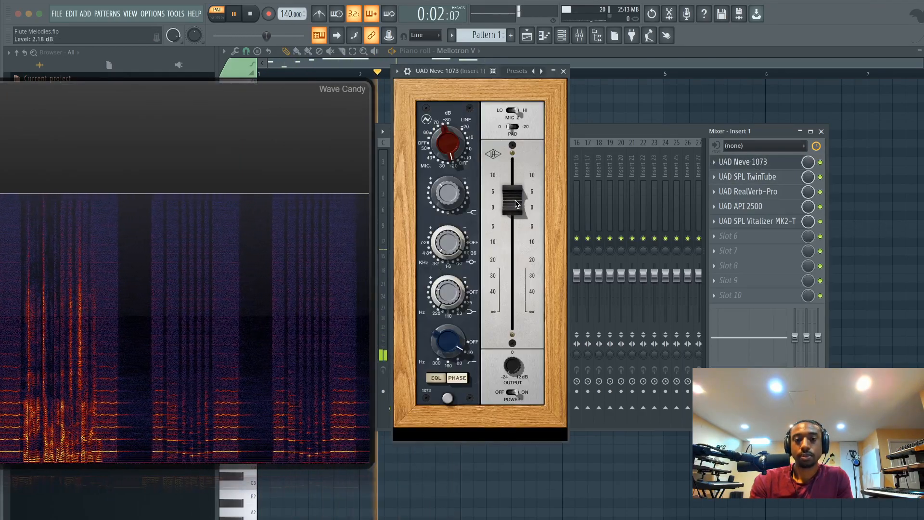
scroll(516, 203, "up", 3)
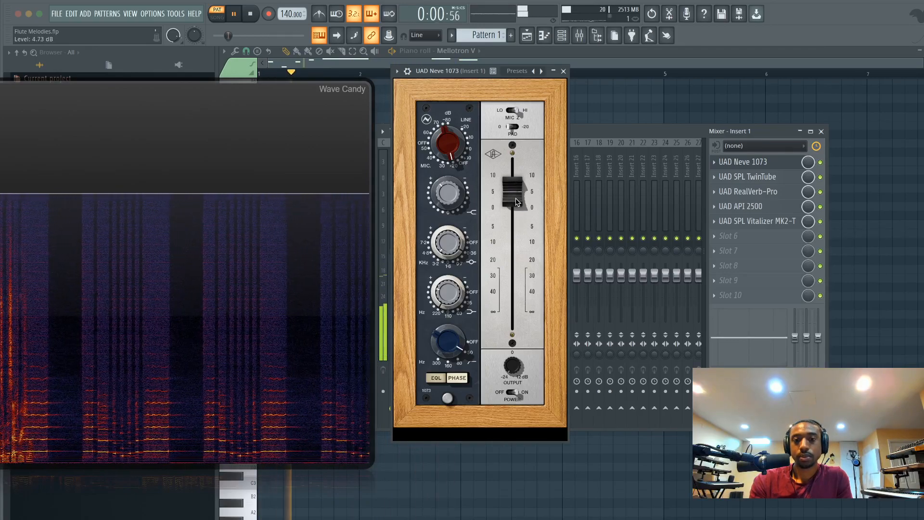
scroll(517, 203, "up", 2)
left_click(564, 70)
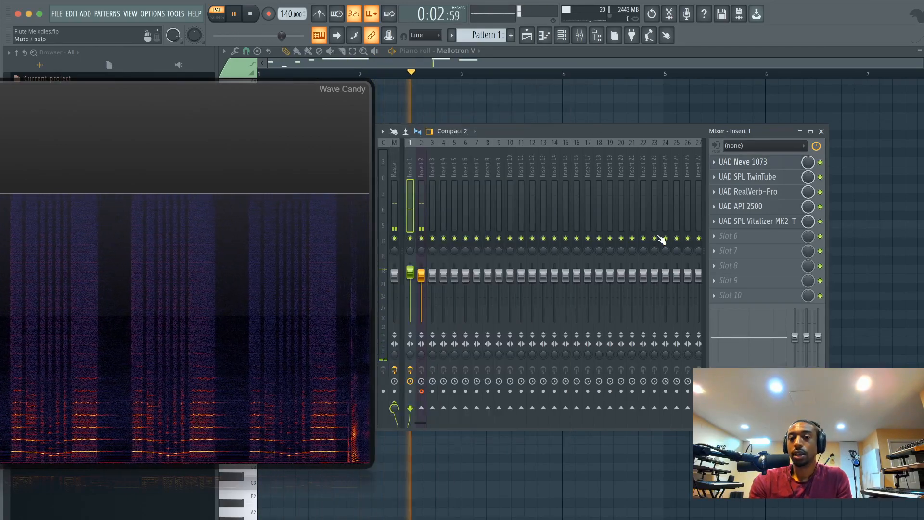
- Compare the flute with the Insert 1 effects bypassed and enabled, and stop playback
left_click(410, 370)
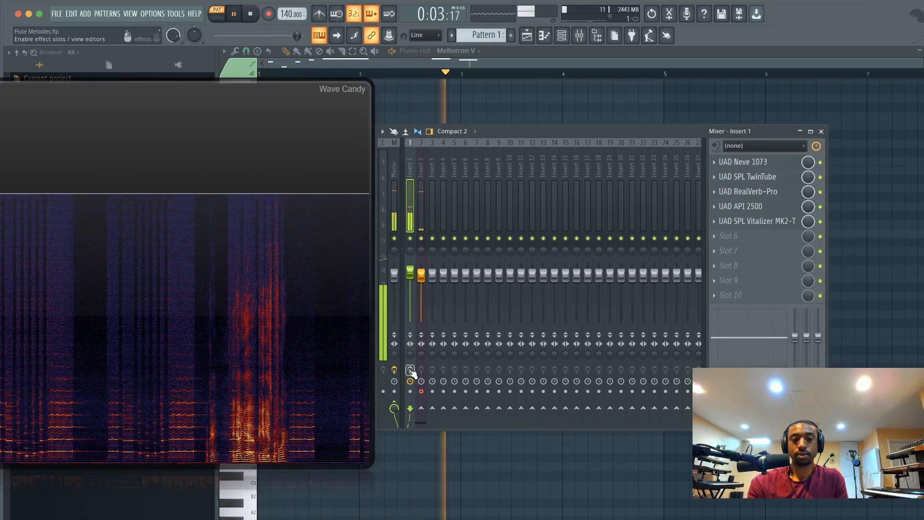
left_click(411, 371)
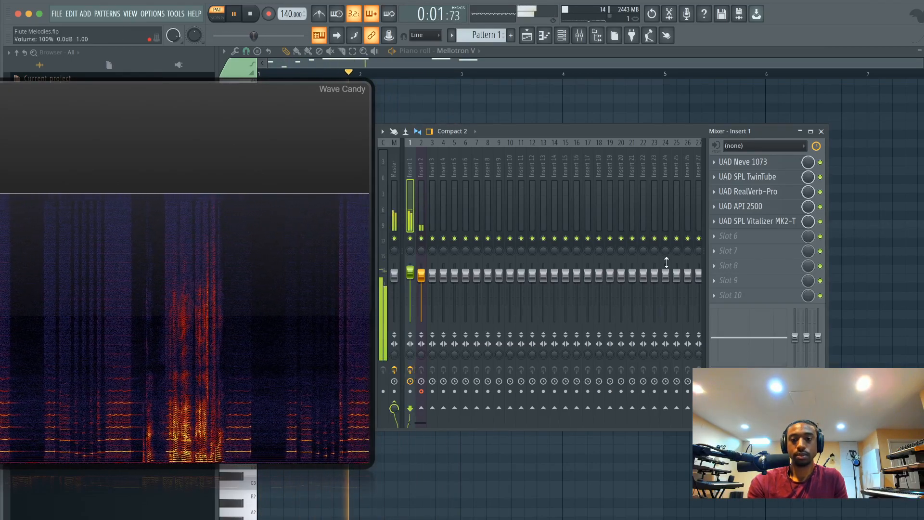
key("space")
- Load UAD Cooper Time Cube into slot 6 of Insert 1 and start playback
left_click(761, 235)
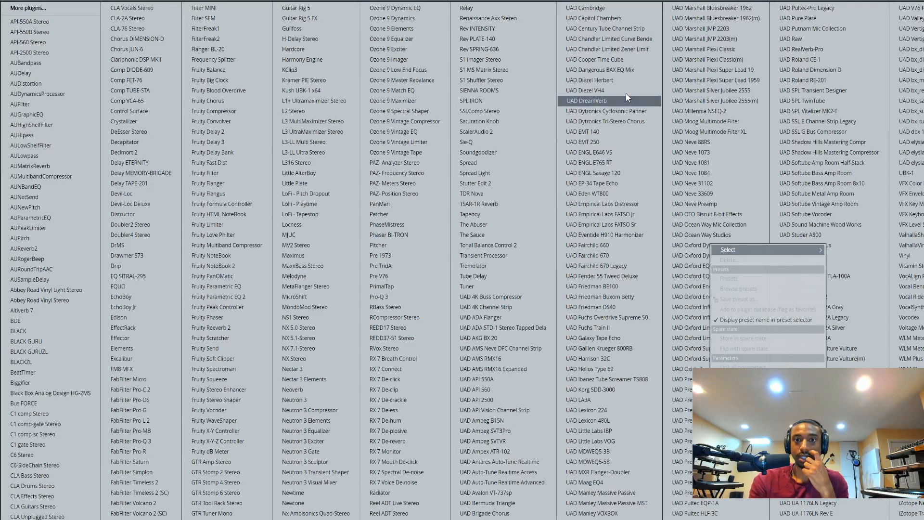
left_click(625, 60)
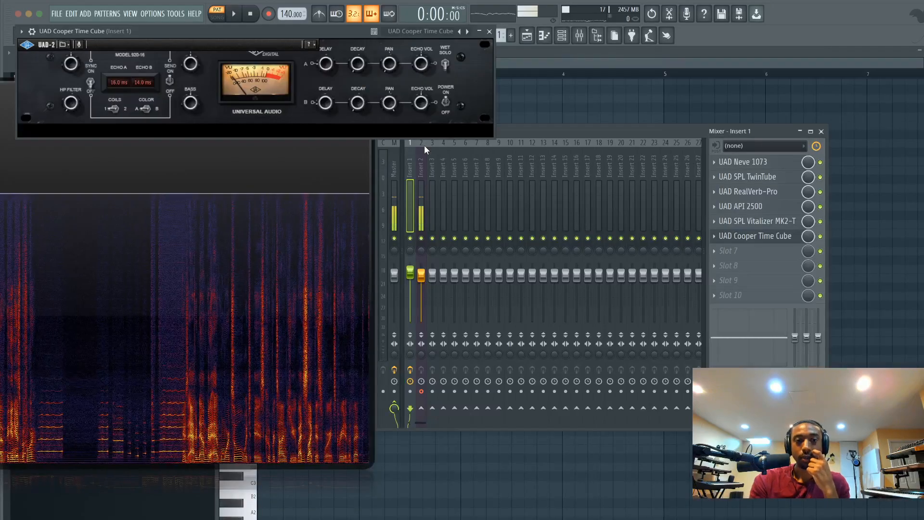
key("space")
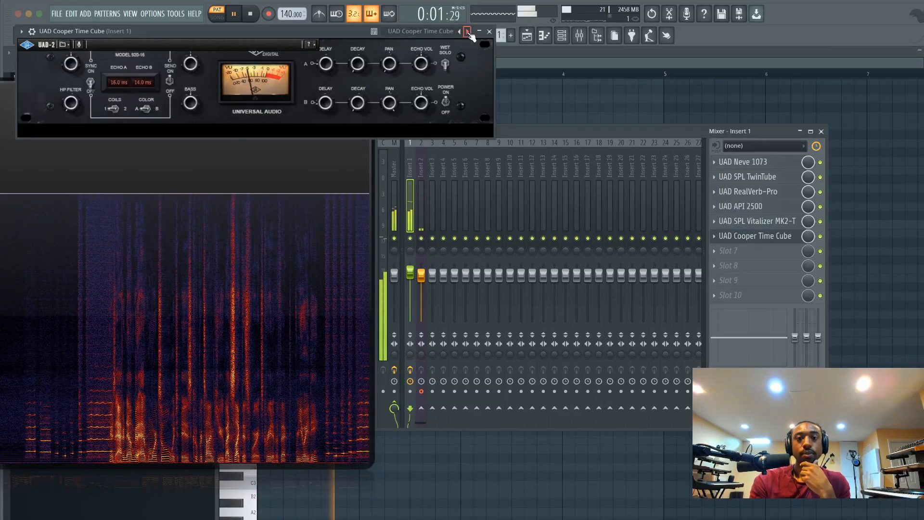
- Audition the Cooper Time Cube presets up to Bright Basic Chorus, close the plugin, and stop playback
left_click(468, 32)
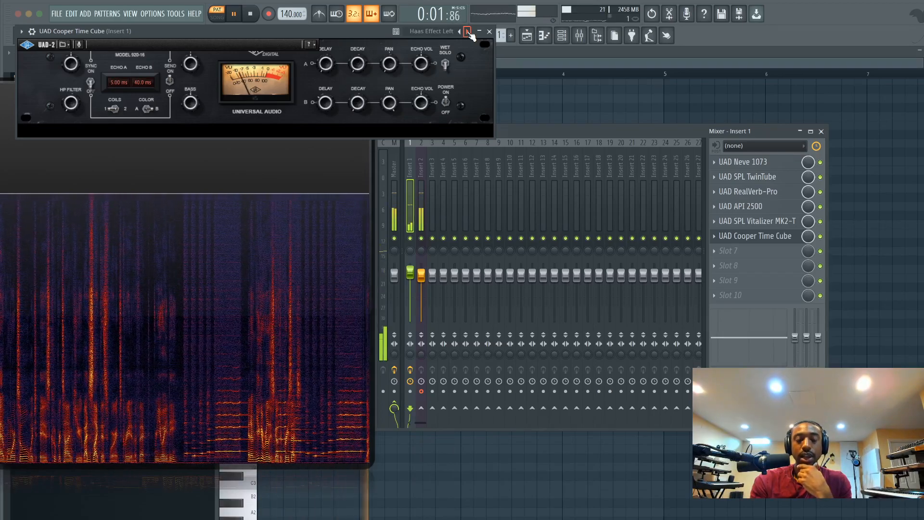
left_click(468, 32)
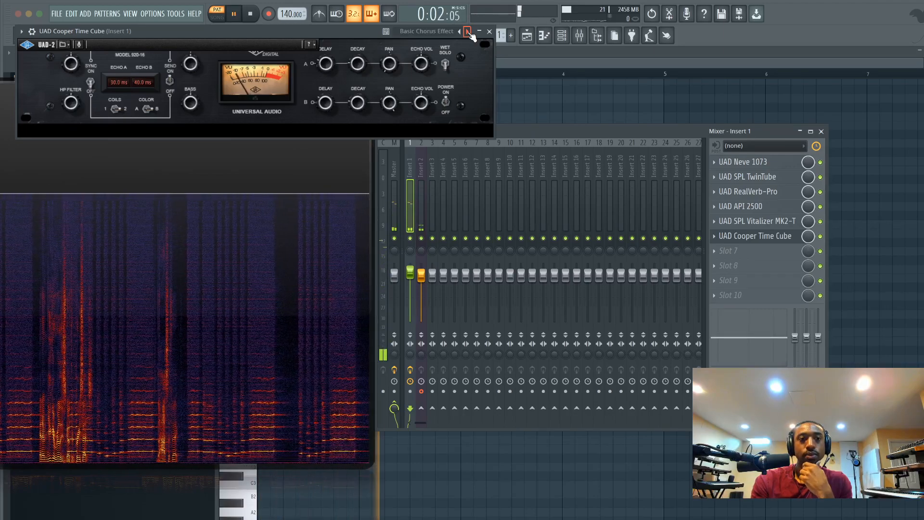
left_click(467, 32)
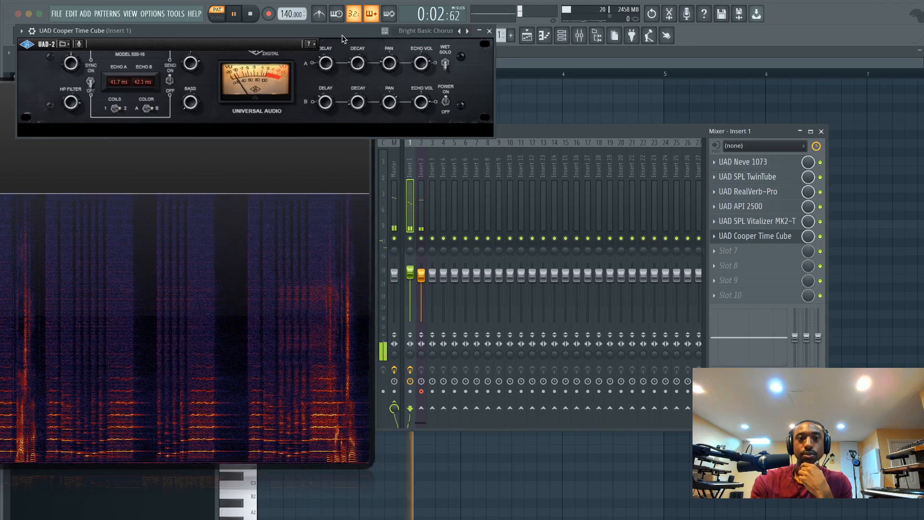
left_click_drag(342, 34, 345, 119)
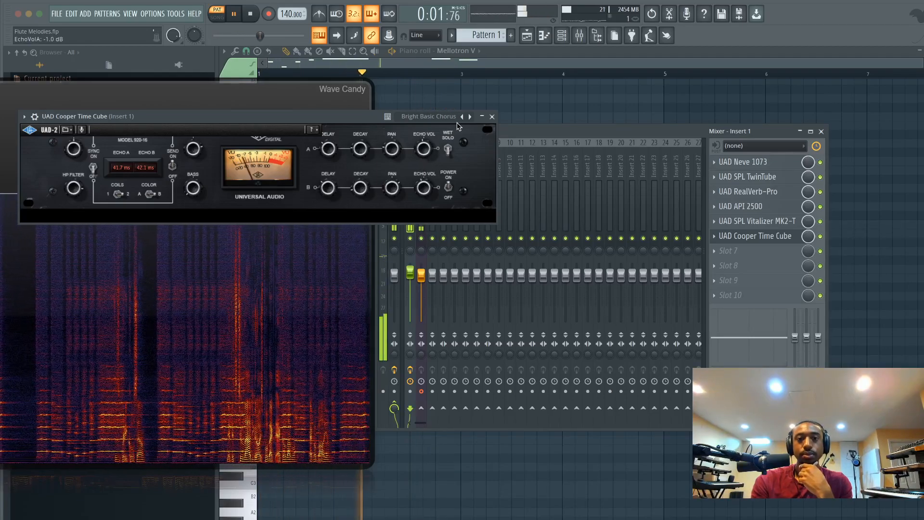
left_click(492, 117)
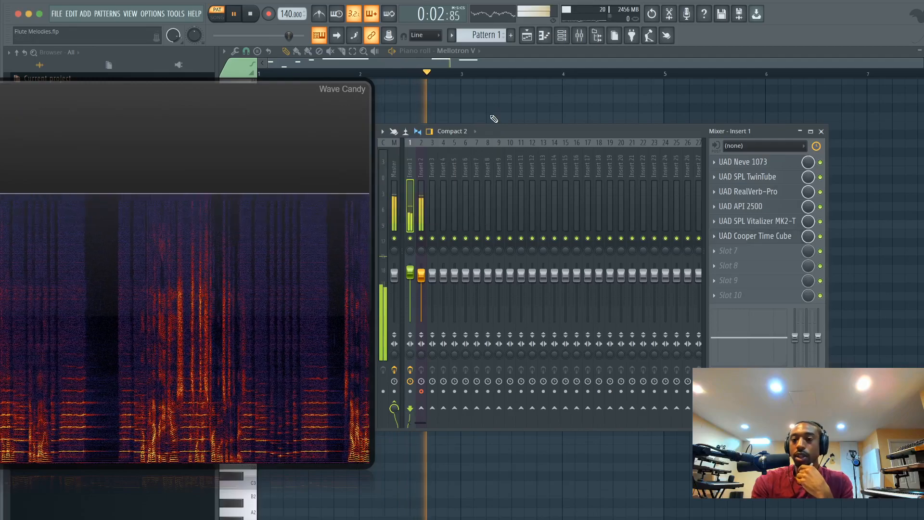
key("space")
- Load UAD SSL G Bus Compressor into slot 7 of Insert 1 and start playback
left_click(766, 258)
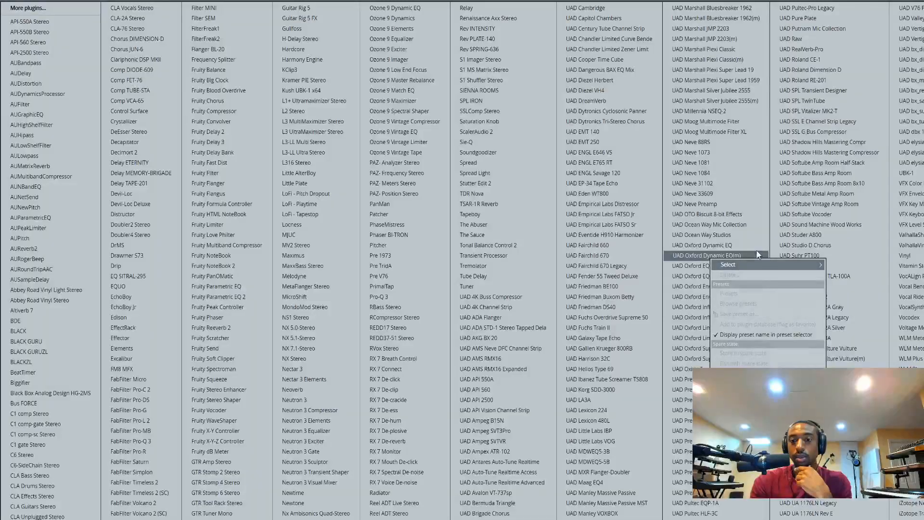
left_click(828, 132)
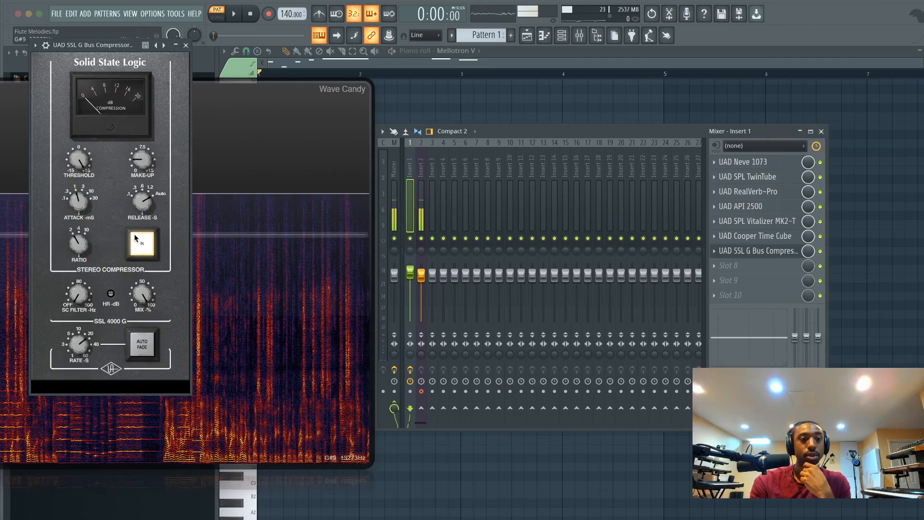
key("space")
- Lower the SSL G Bus Compressor's threshold to about 0, set its ratio to 4 and attack to 10 ms, and shorten the release
left_click_drag(79, 204, 88, 203)
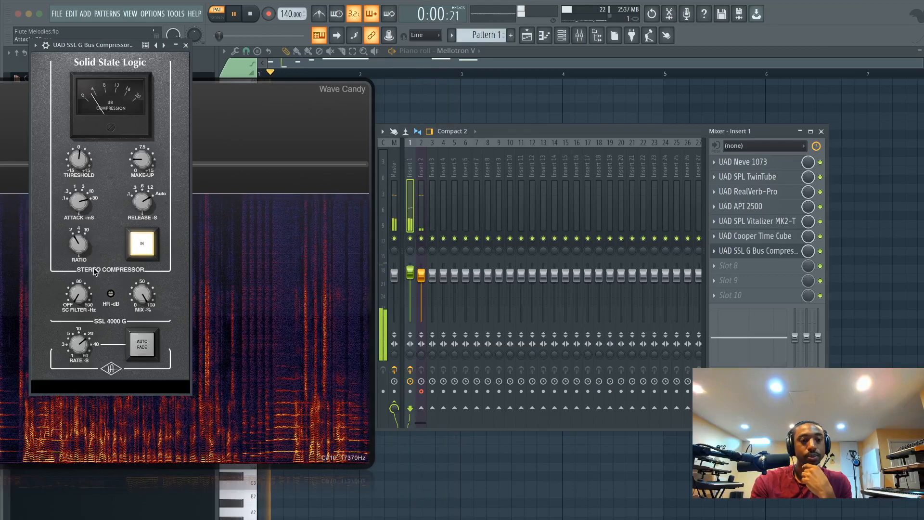
left_click_drag(84, 244, 84, 237)
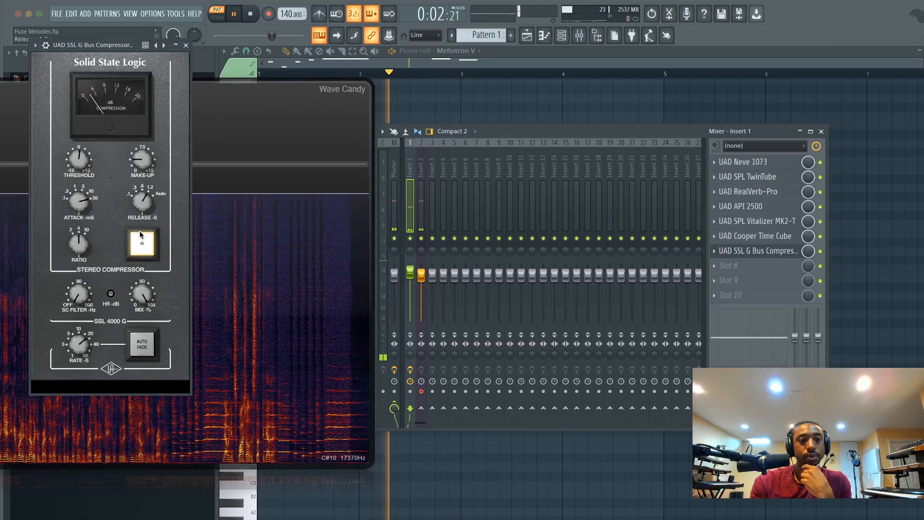
left_click_drag(143, 200, 133, 178)
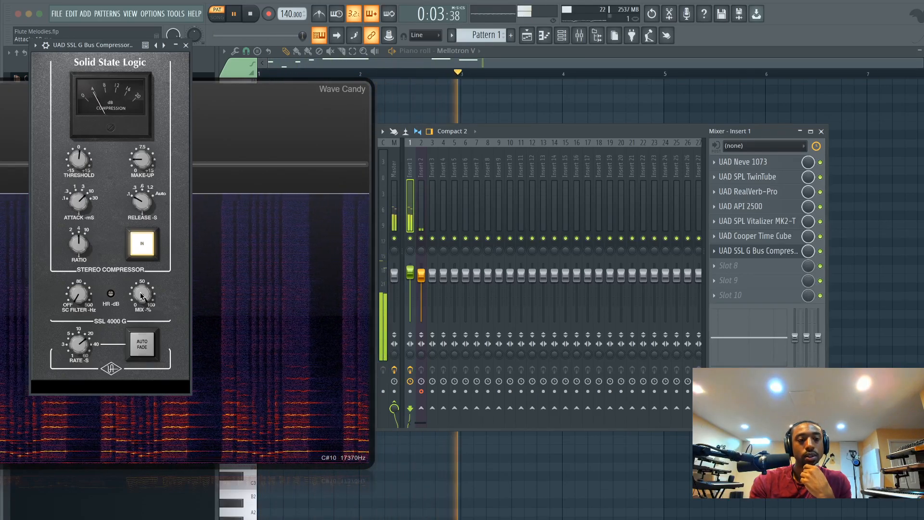
- Adjust the SSL G Bus Compressor's mix amount during playback, close the plugin, and stop playback
left_click_drag(140, 297, 131, 359)
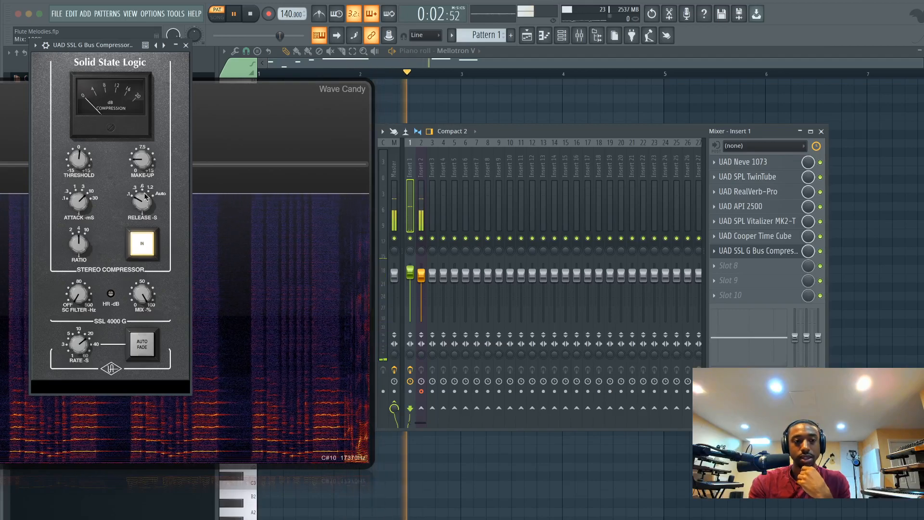
left_click(187, 45)
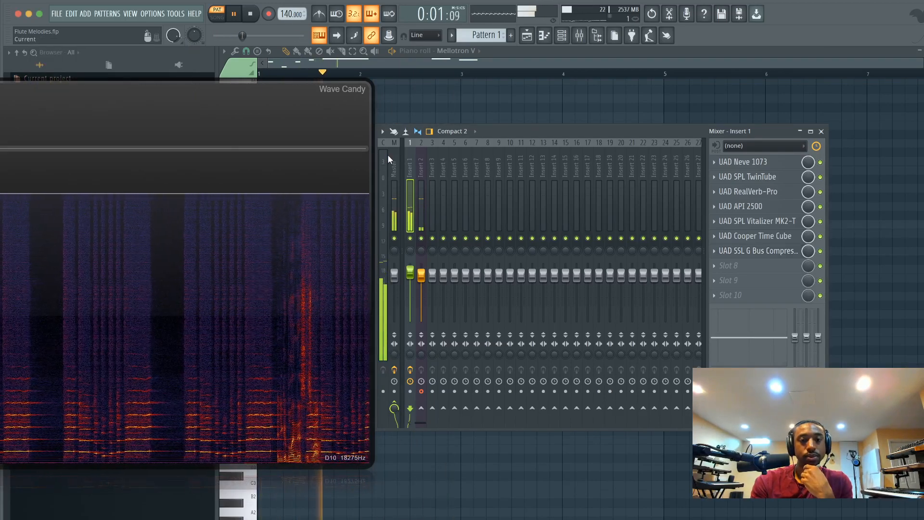
key("space")
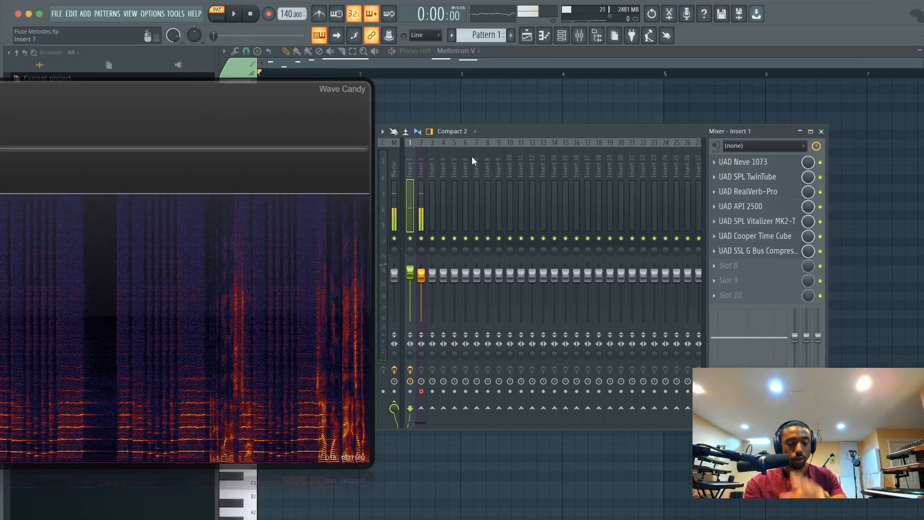